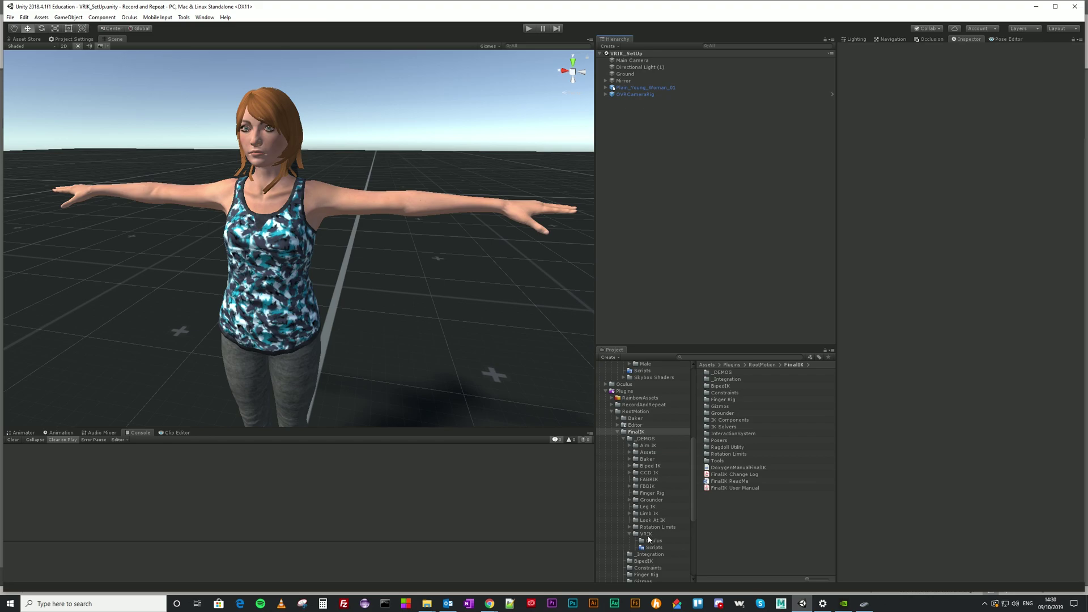
Locate the Oculus integration package in FinalIK's _Integration folder.
click(652, 541)
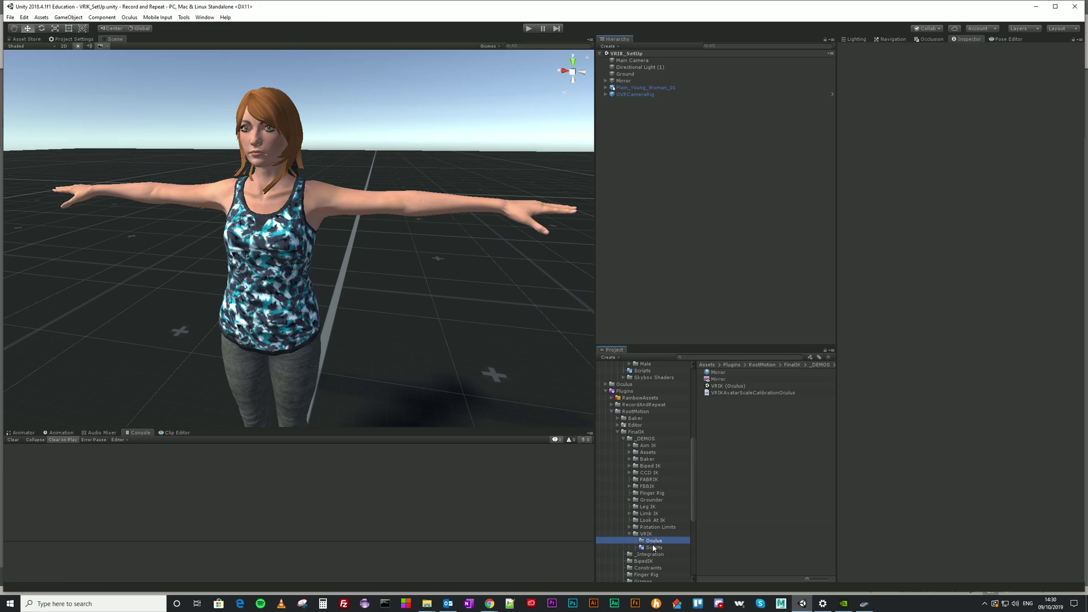
click(648, 554)
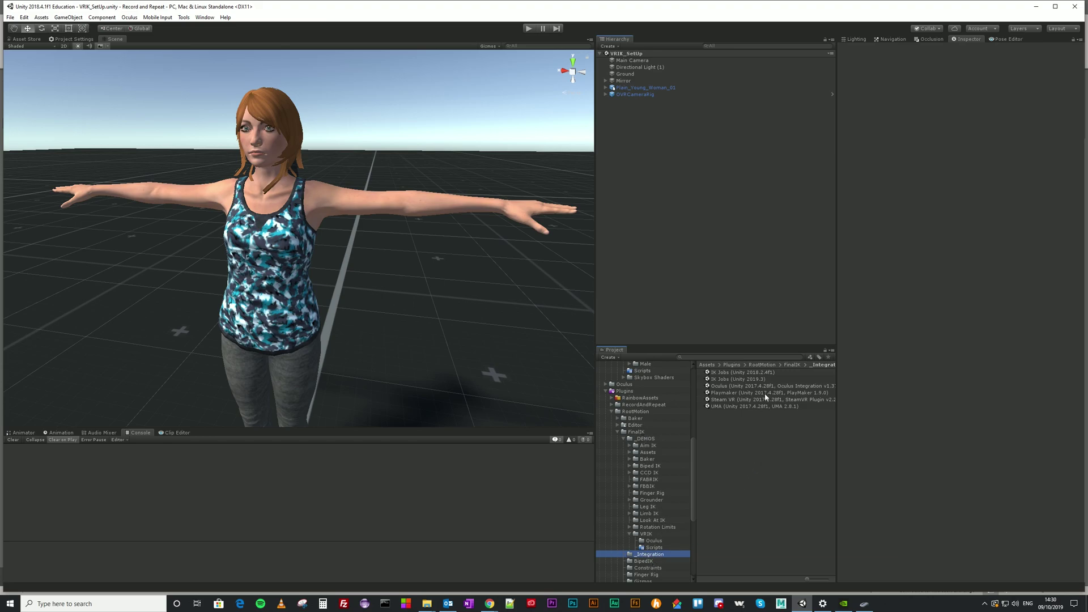
click(737, 387)
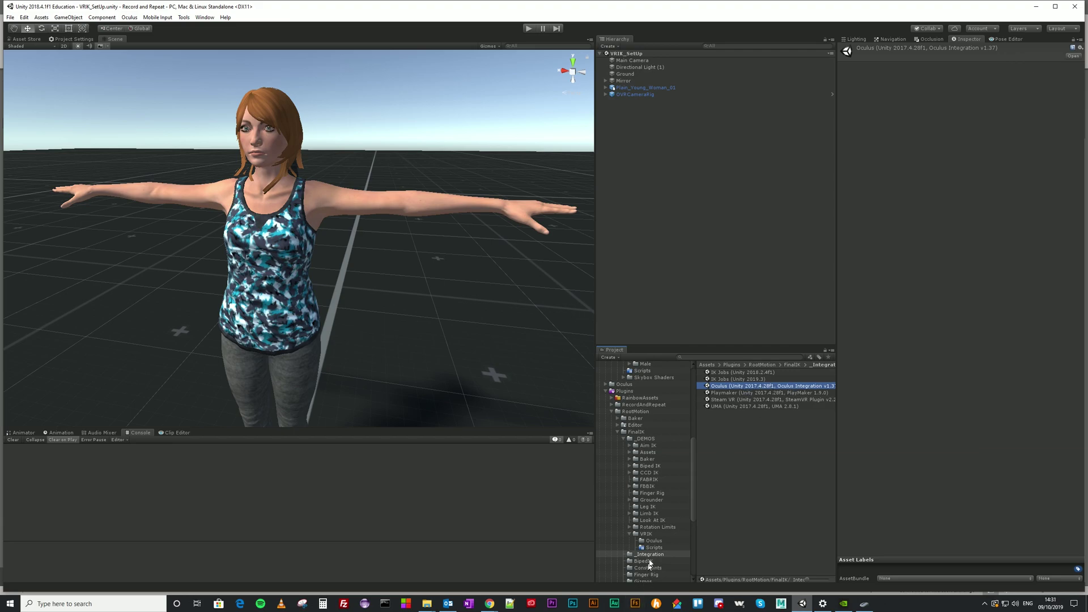
Open the VRIK (Oculus) demo scene from the Oculus subfolder of FinalIK's VRIK demos.
click(648, 534)
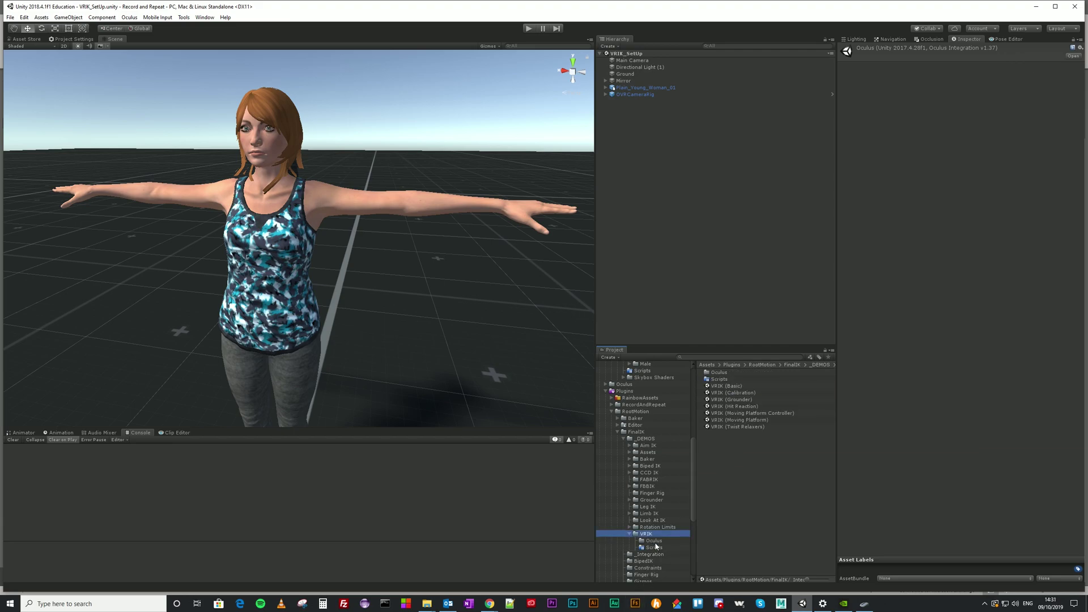
click(654, 541)
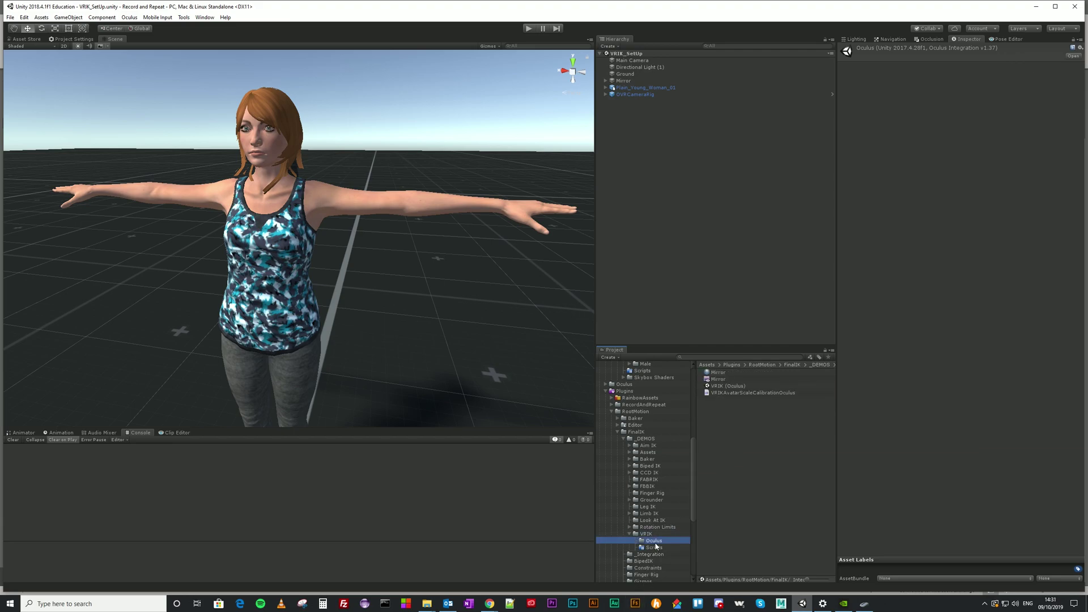
click(724, 386)
double_click(726, 387)
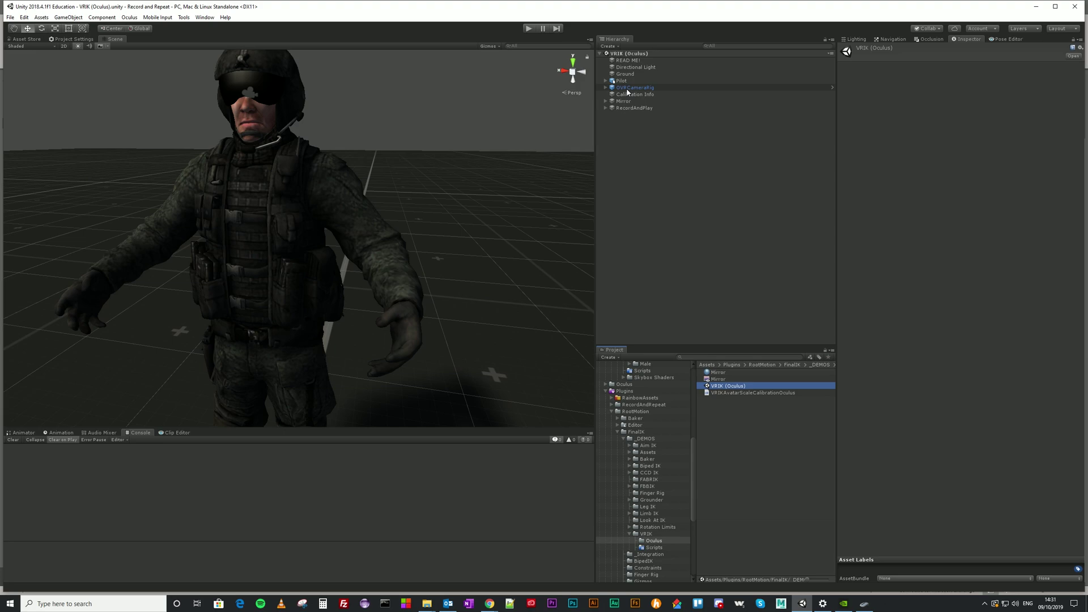
Examine how the demo's OVRCameraRig nests the head and hand targets under its eye and hand anchors.
click(605, 88)
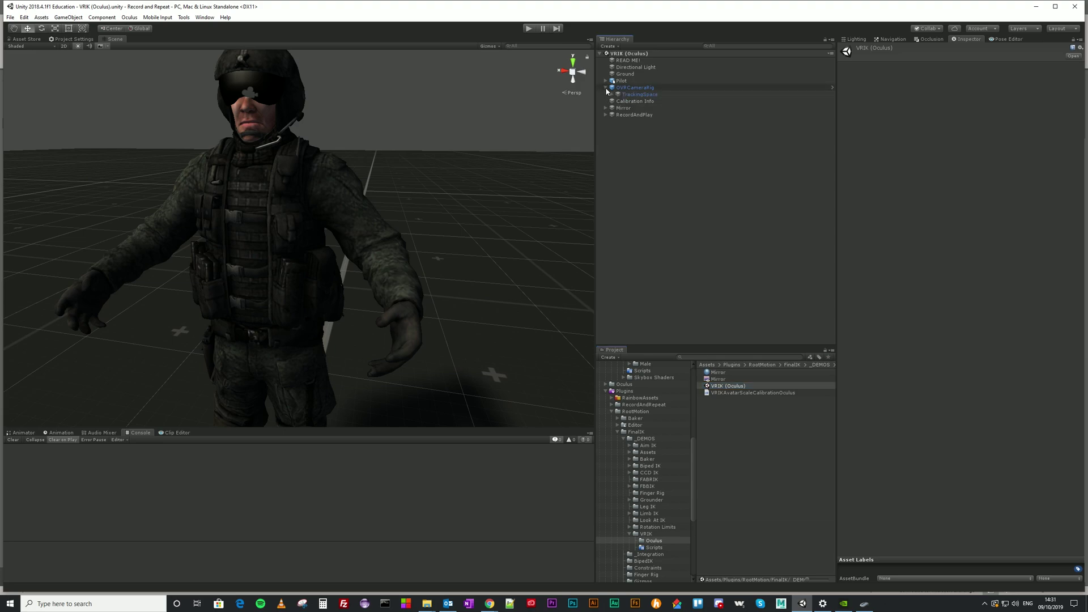
click(629, 95)
click(612, 95)
click(617, 107)
click(617, 136)
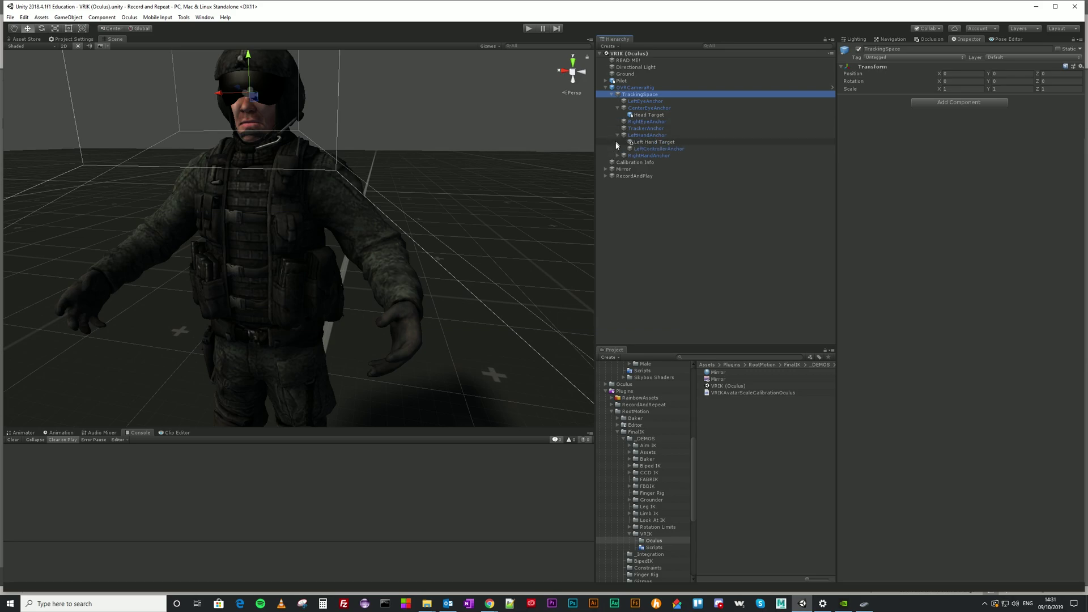
click(617, 156)
click(645, 261)
Open the VRIK_SetUp scene from the project's Scenes folder.
scroll(640, 493, down, 5)
scroll(650, 513, down, 1)
click(626, 537)
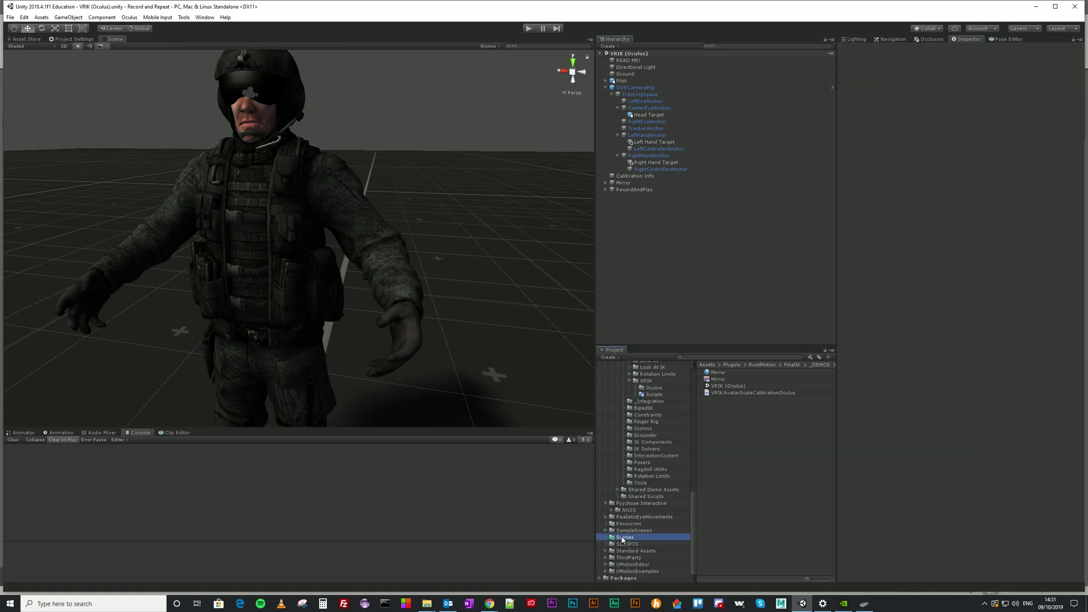
double_click(727, 427)
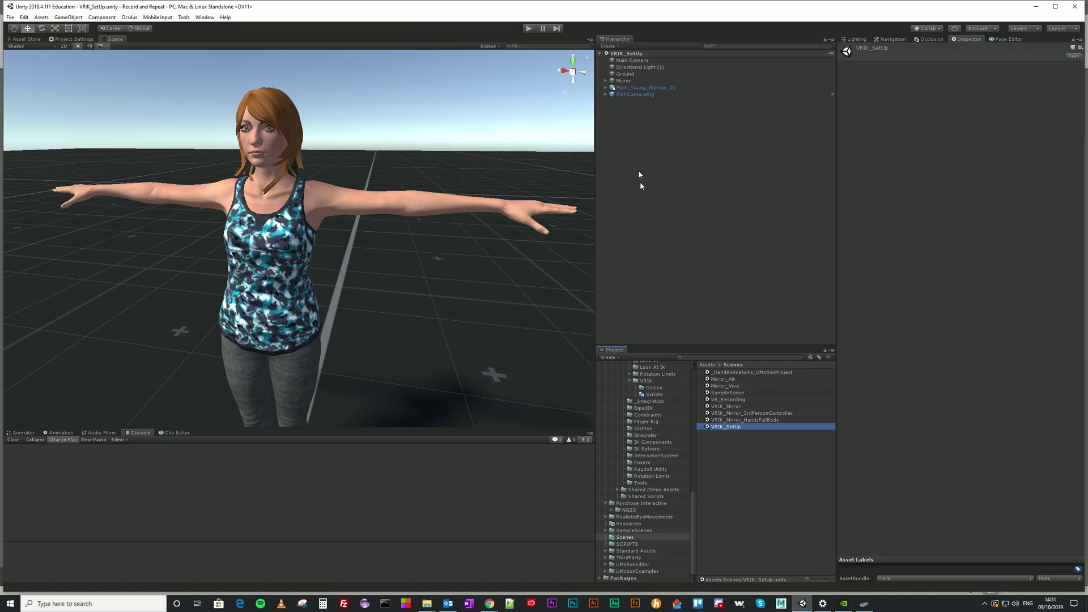
Review the VRIK component on Plain_Young_Woman_01 and expand OVRCameraRig down to the TrackingSpace anchors.
click(618, 88)
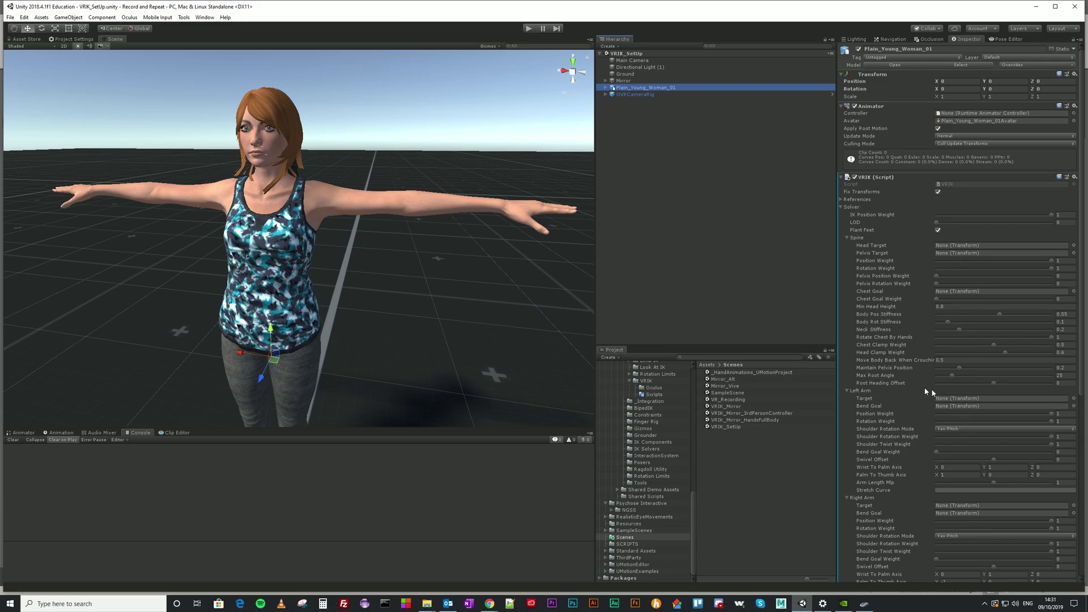
click(606, 94)
click(611, 101)
Expand Plain_Young_Woman_01's skeleton through the hips, spine and neck, and select the mixamorig:Head bone.
click(606, 88)
click(611, 128)
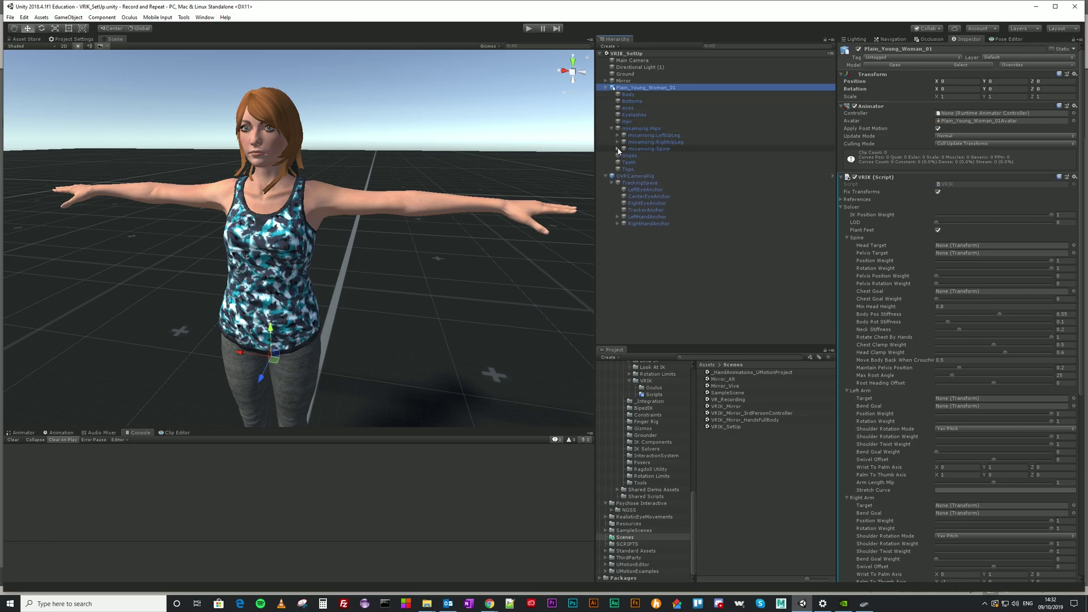
click(618, 149)
click(624, 155)
click(629, 163)
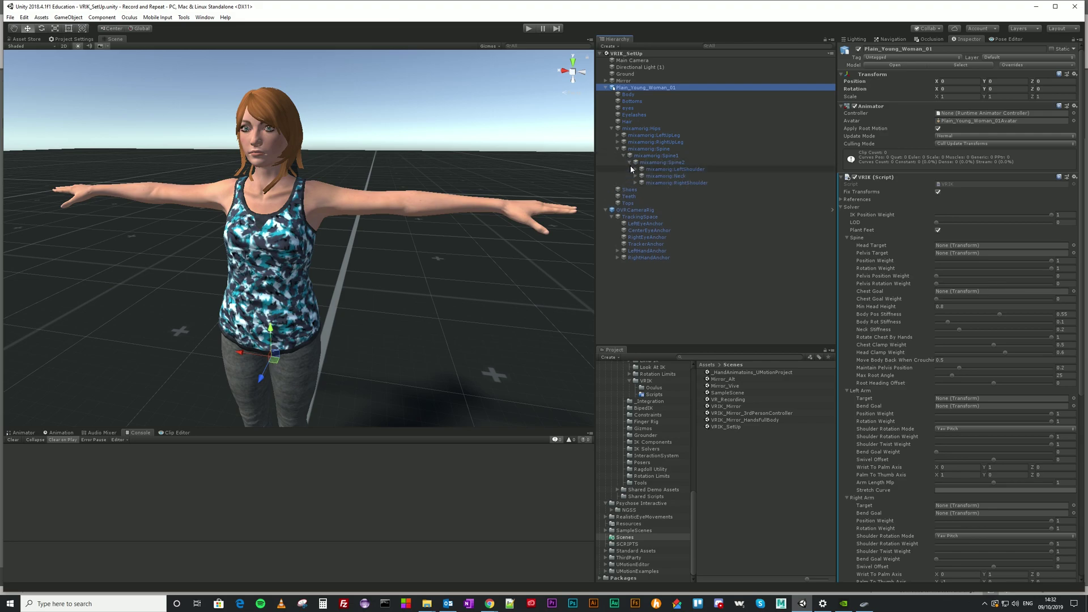
click(636, 176)
click(642, 183)
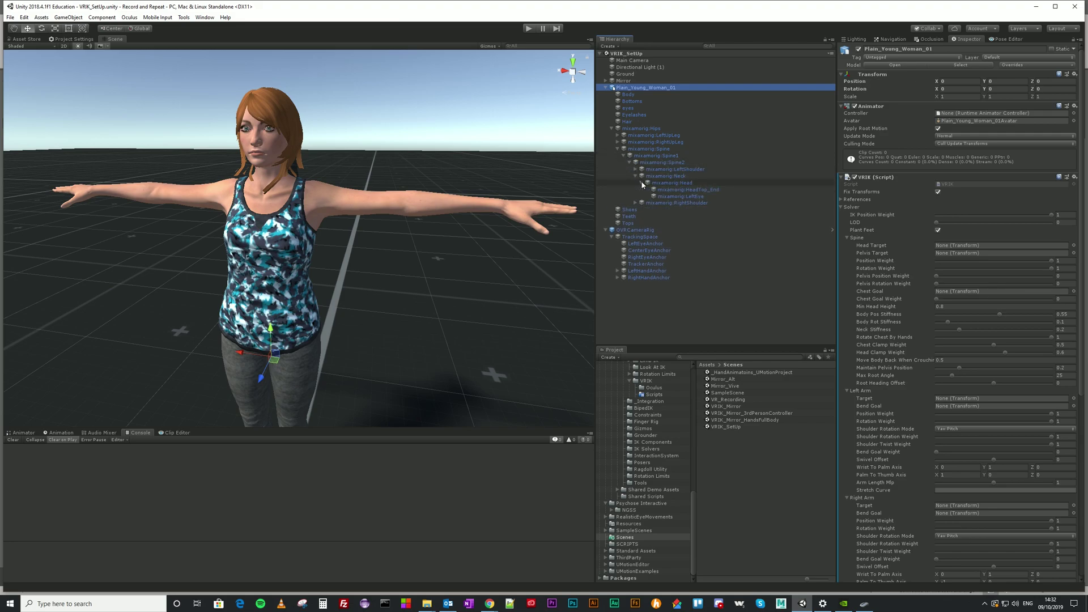
click(673, 182)
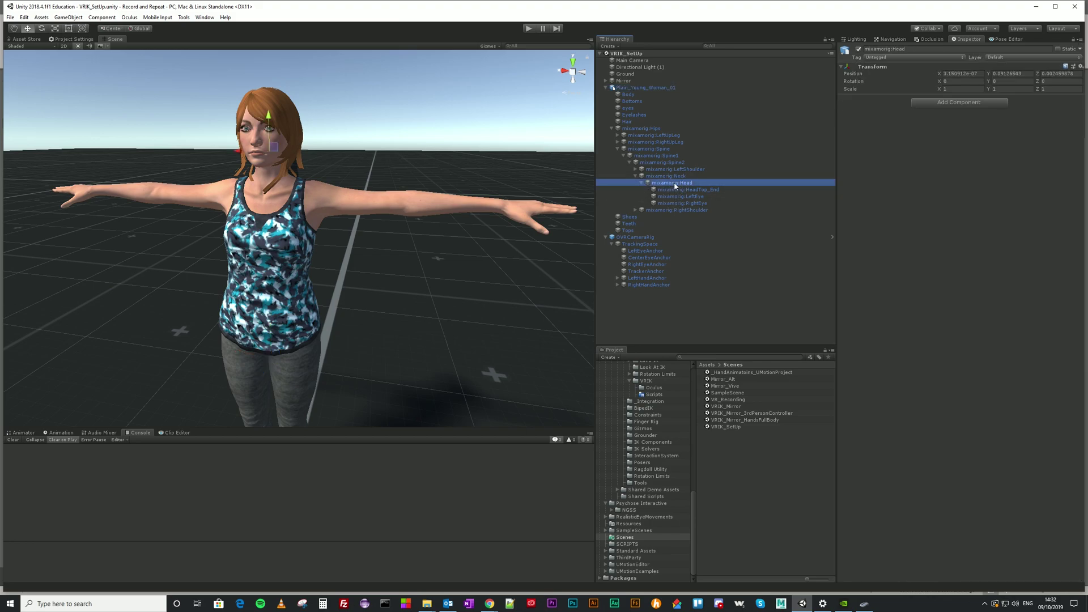
Duplicate the character's head, left-hand and right-hand bones together and move the copies to the scene's root level.
click(635, 169)
click(642, 177)
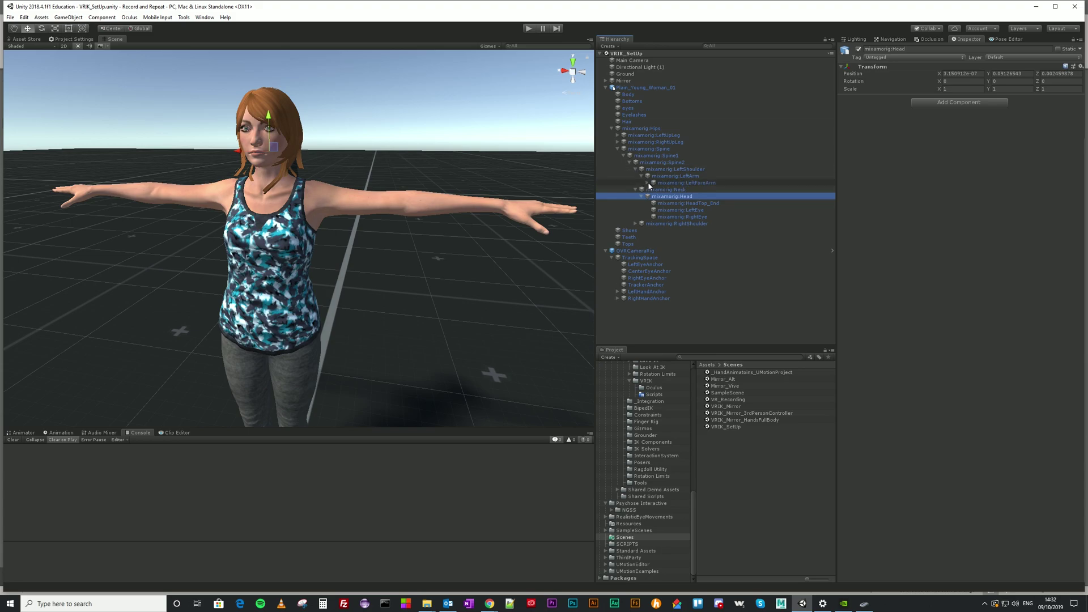
click(647, 183)
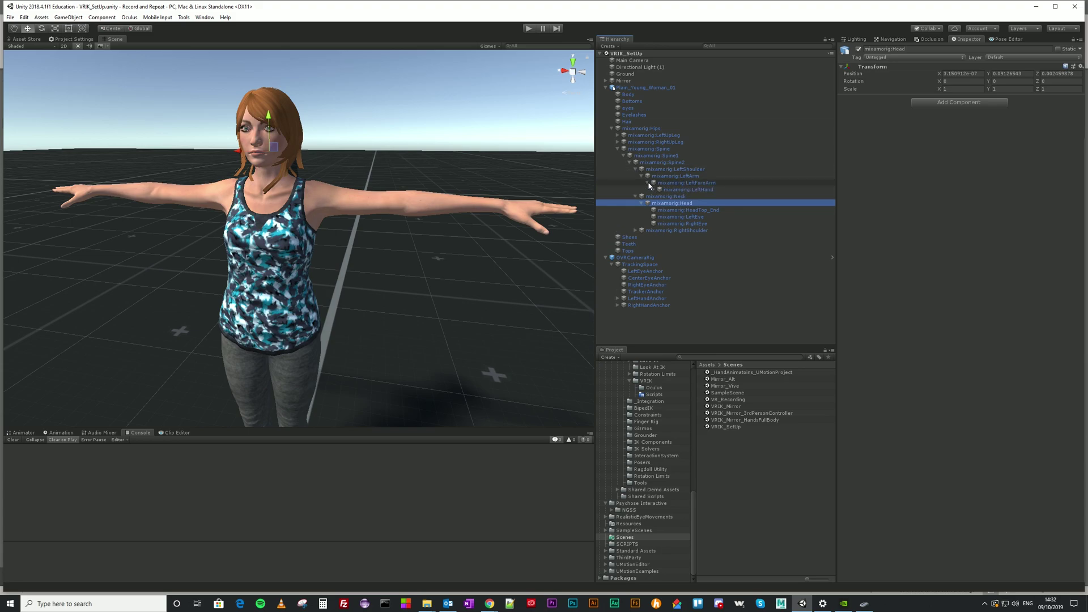
click(635, 231)
click(641, 238)
click(648, 245)
ctrl+click(671, 252)
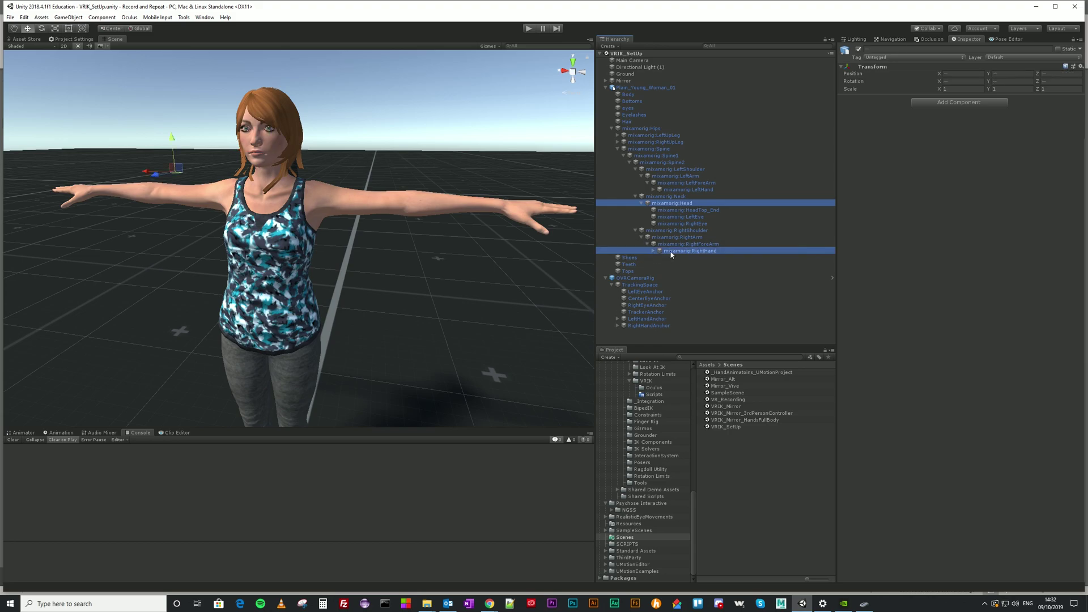
ctrl+click(698, 190)
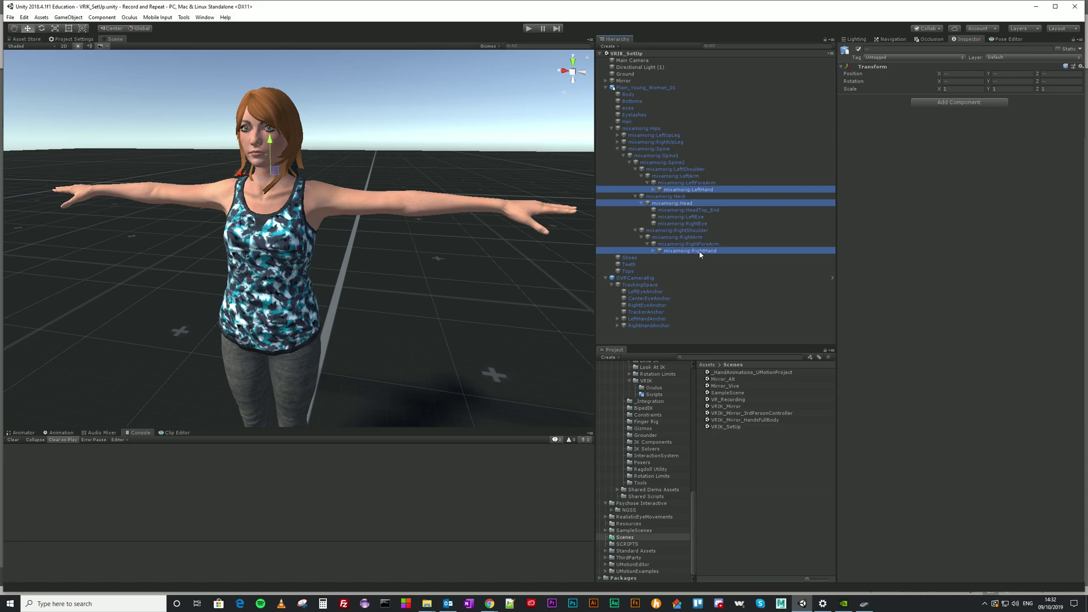
key(ctrl+d)
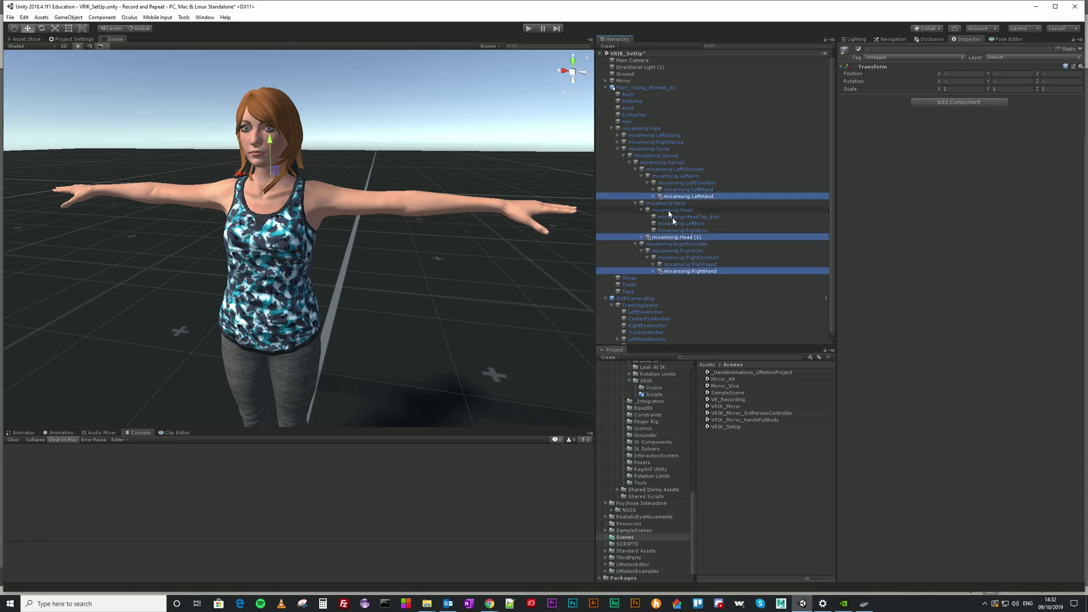
drag(681, 274, 628, 86)
click(605, 108)
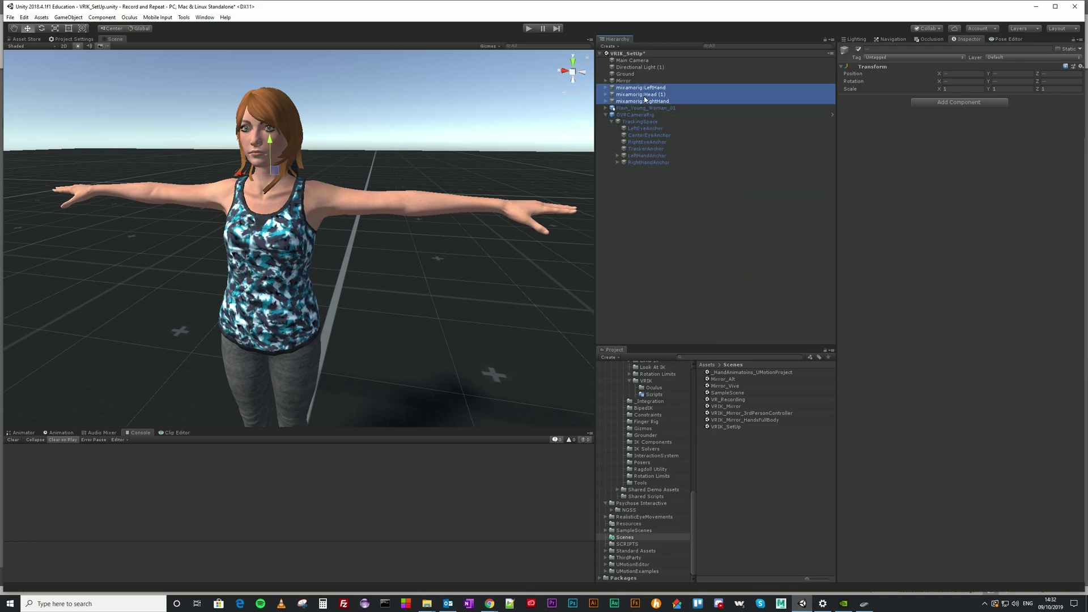
Parent the duplicated head to CenterEyeAnchor, the left hand to LeftHandAnchor and the right hand to RightHandAnchor.
click(647, 95)
drag(647, 98, 648, 138)
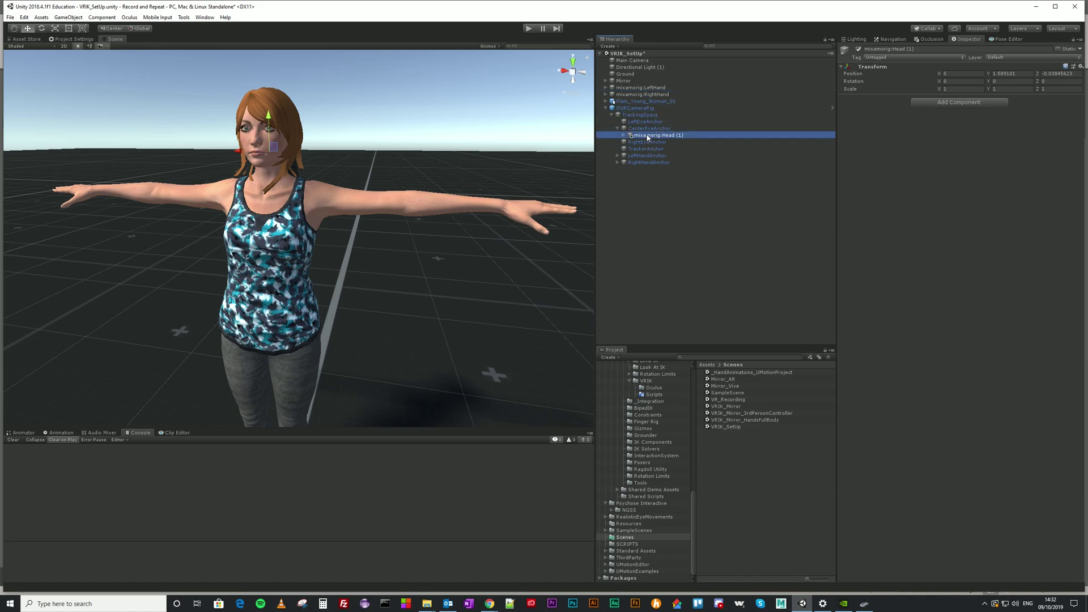
drag(647, 88, 656, 159)
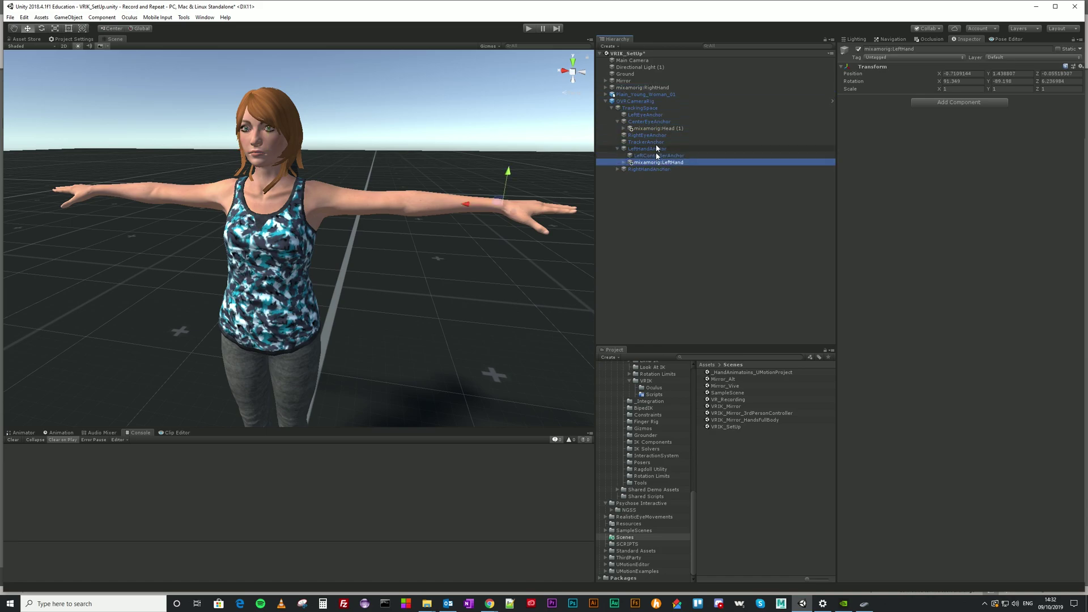
drag(639, 87, 655, 170)
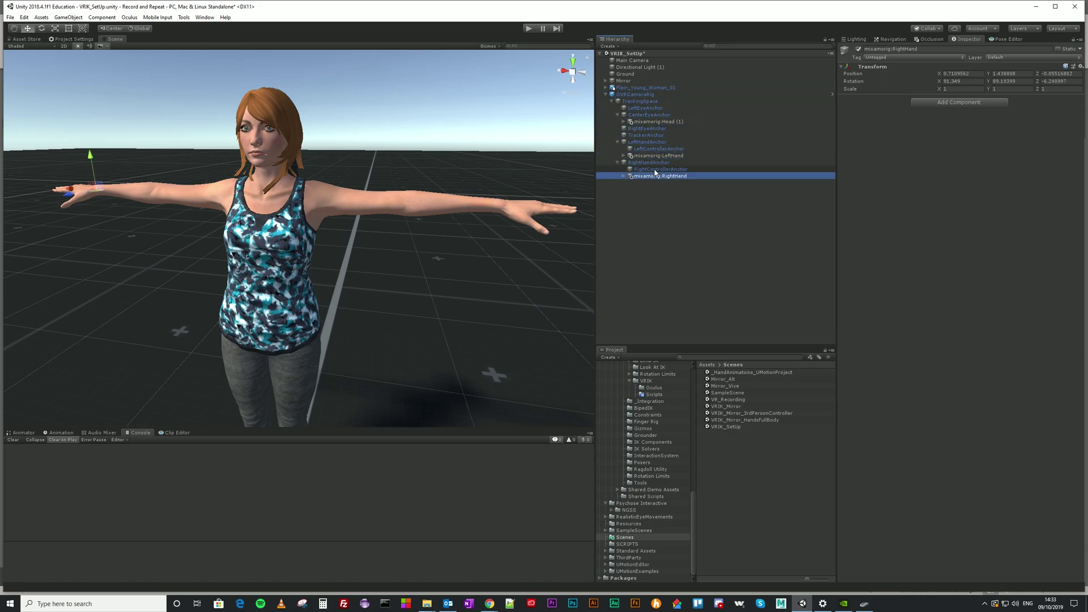
click(661, 224)
Assign the duplicated head, left hand and right hand as the VRIK head and arm targets on Plain_Young_Woman_01.
click(629, 88)
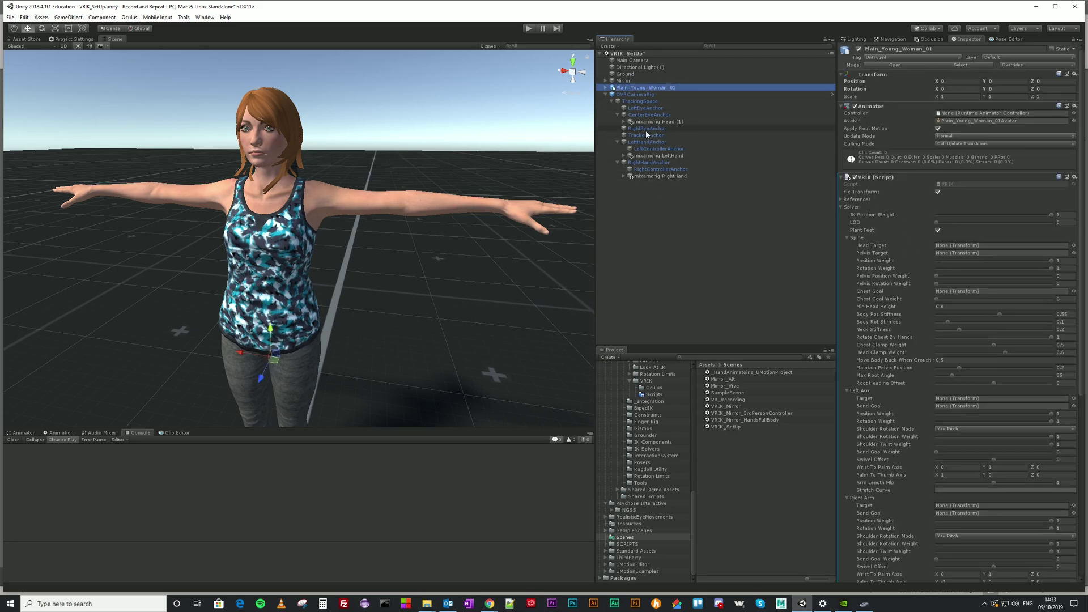
drag(656, 124, 968, 248)
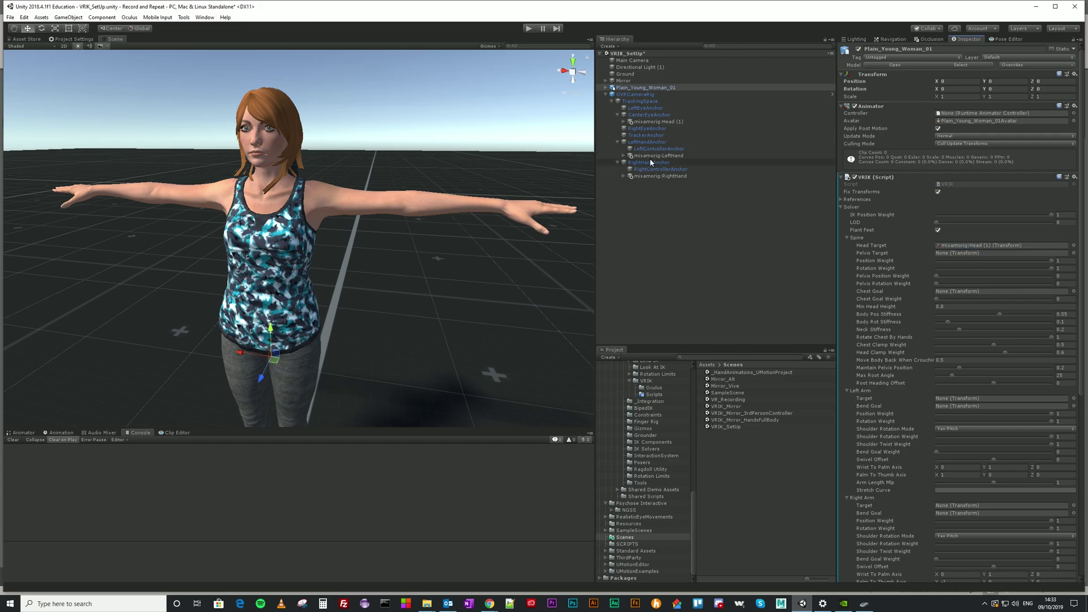
drag(661, 158, 944, 403)
click(648, 177)
drag(649, 178, 951, 506)
scroll(949, 509, down, 10)
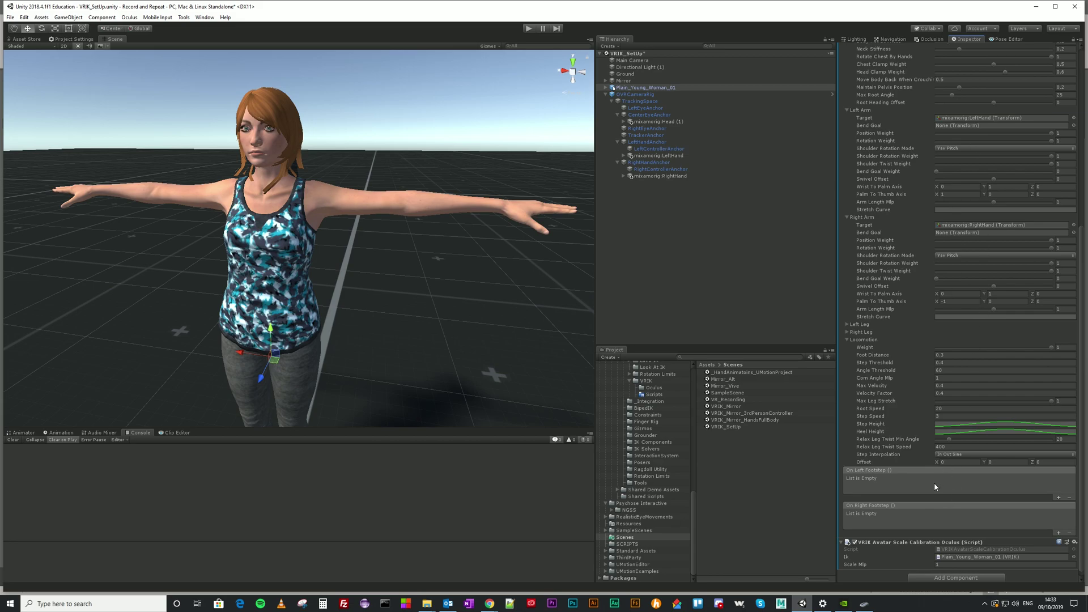
scroll(876, 507, down, 1)
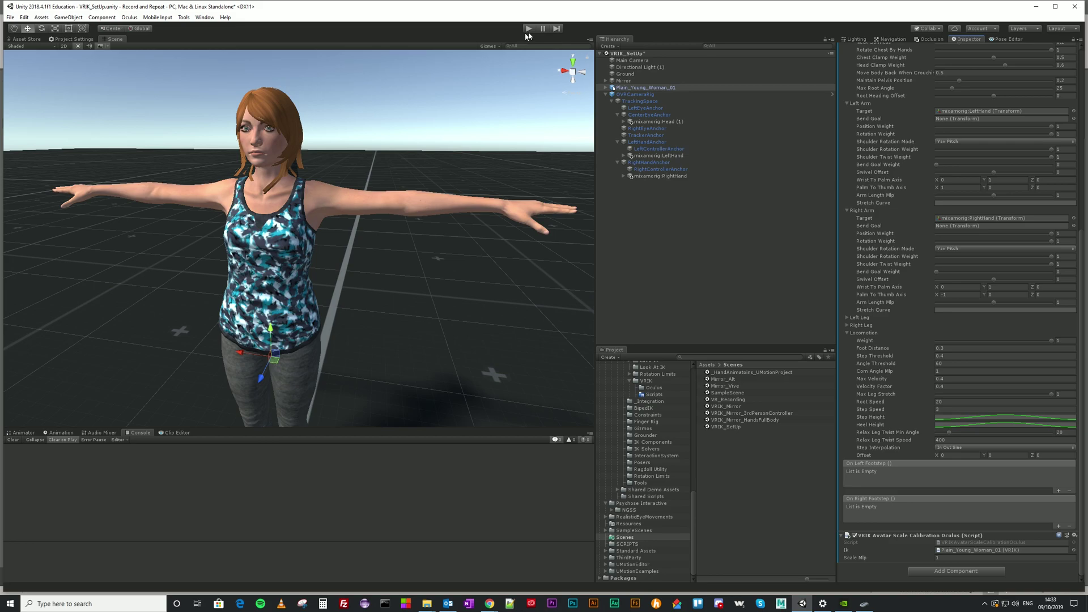
Play-test the scene to check how the avatar follows the headset and CenterEyeAnchor, and stop playback.
click(655, 120)
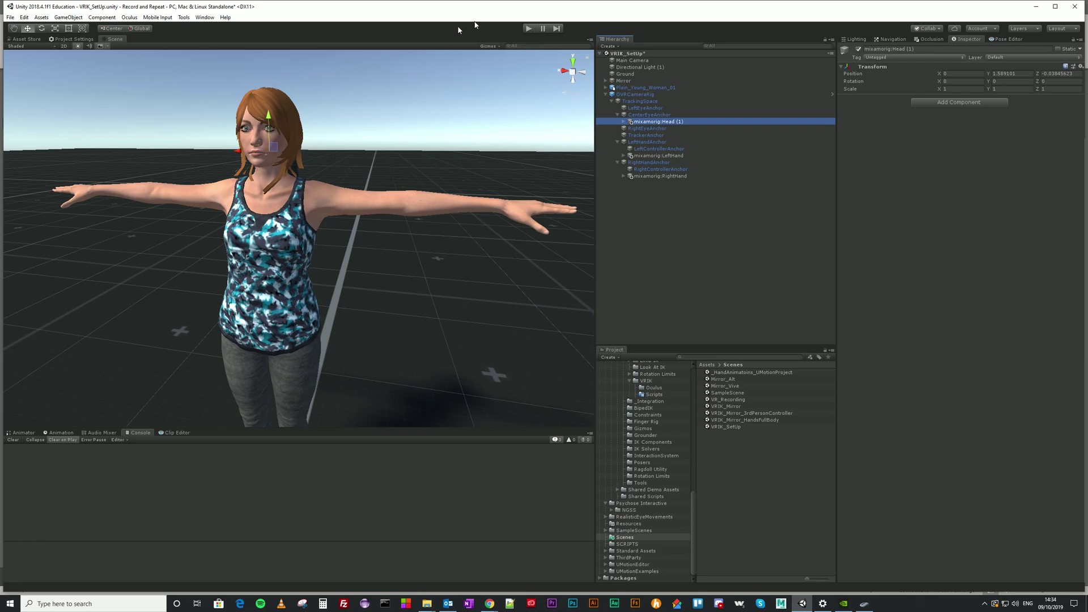
click(528, 28)
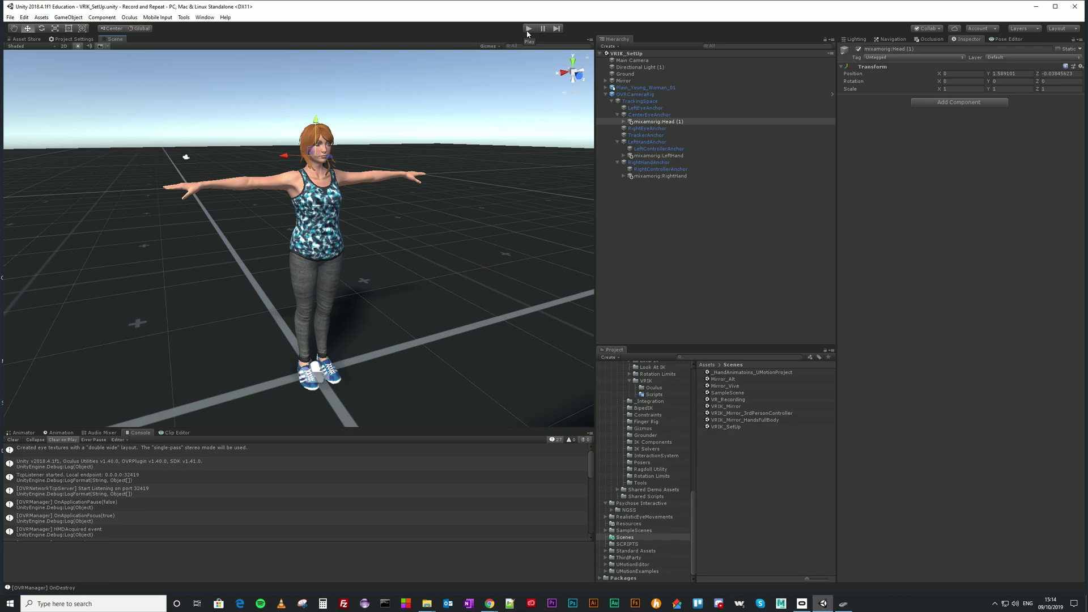
click(528, 33)
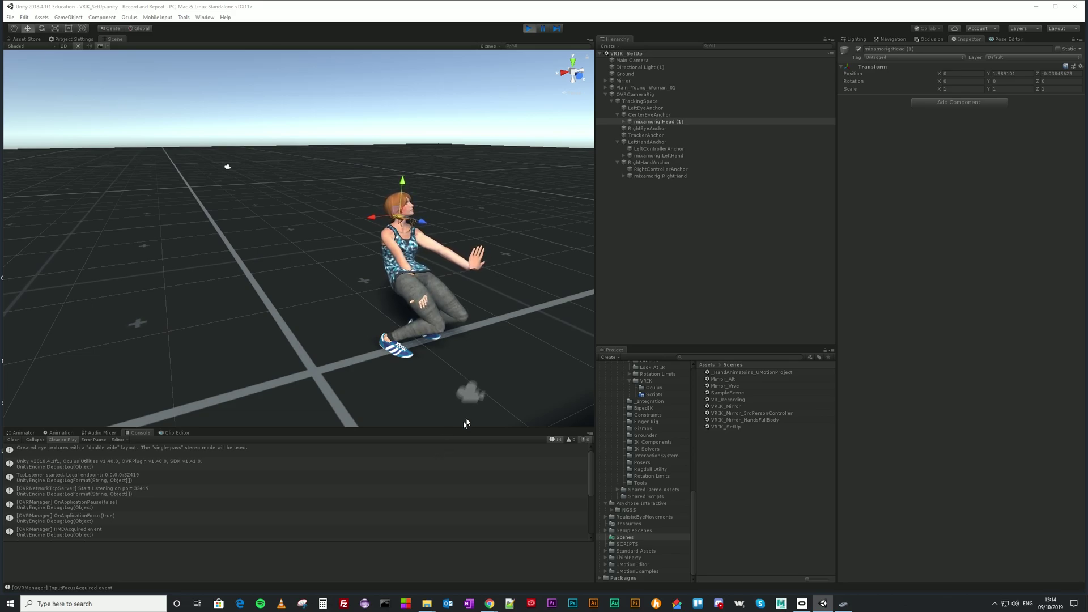
middle_drag(464, 424, 445, 250)
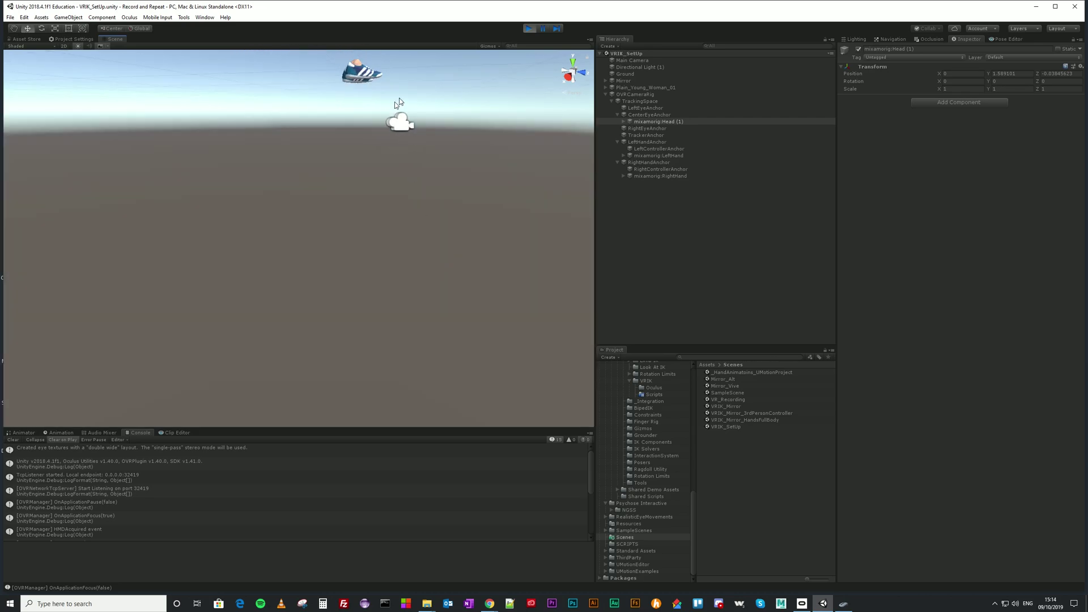
click(640, 115)
middle_drag(481, 136, 496, 189)
click(530, 29)
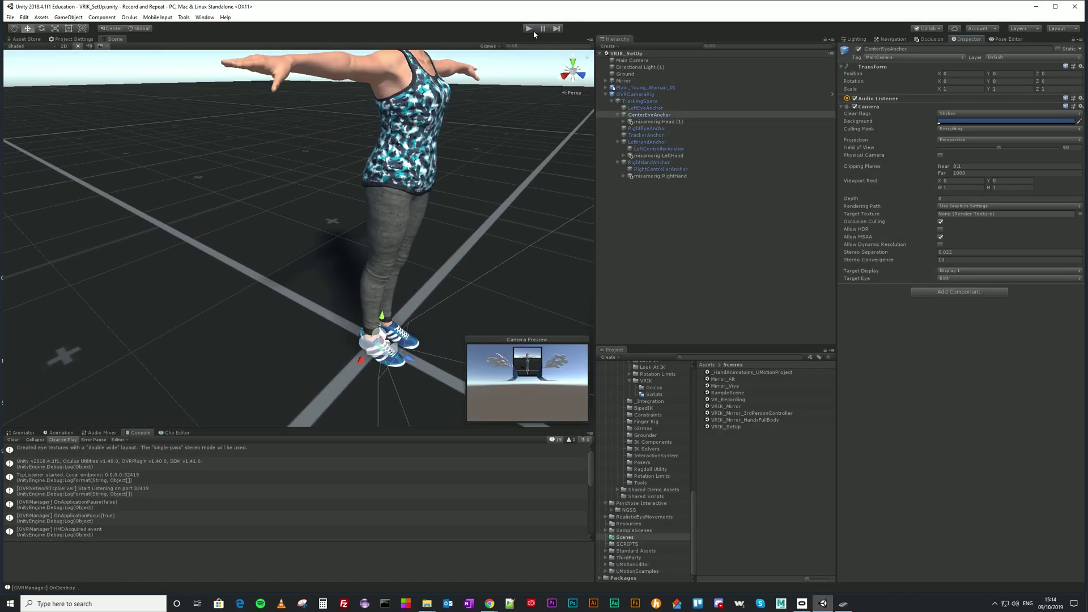
Set the OVRCameraRig's Tracking Origin Type to Floor Level.
scroll(479, 225, up, 5)
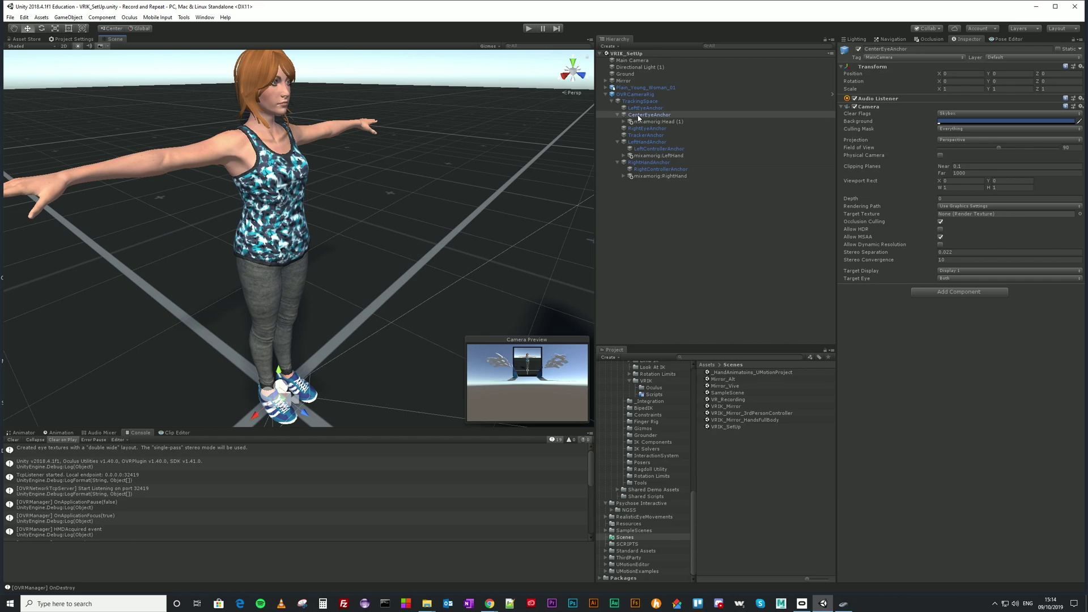
click(633, 95)
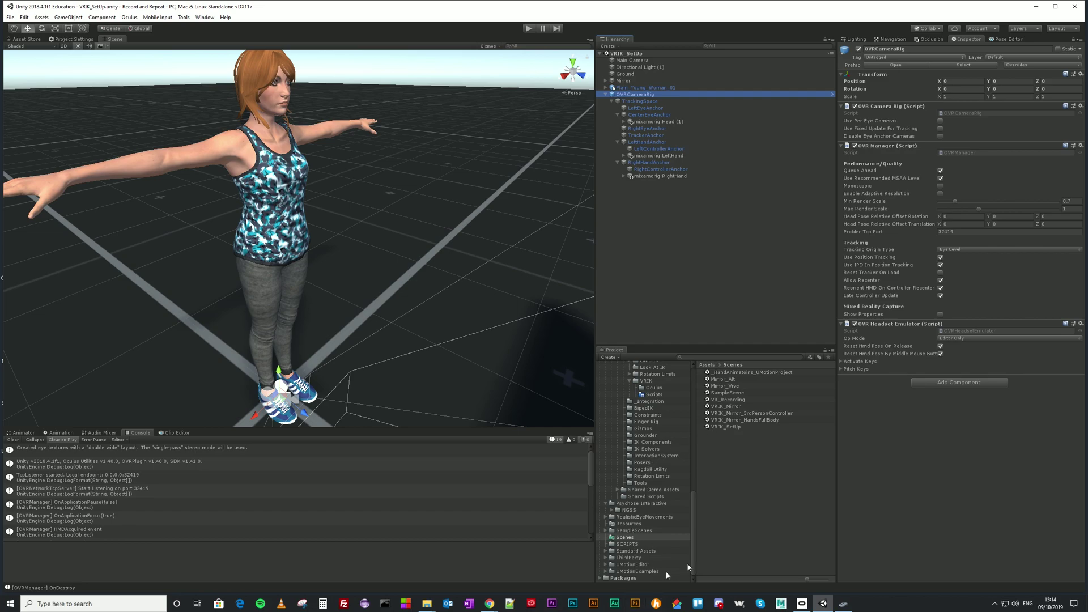
click(944, 252)
click(965, 268)
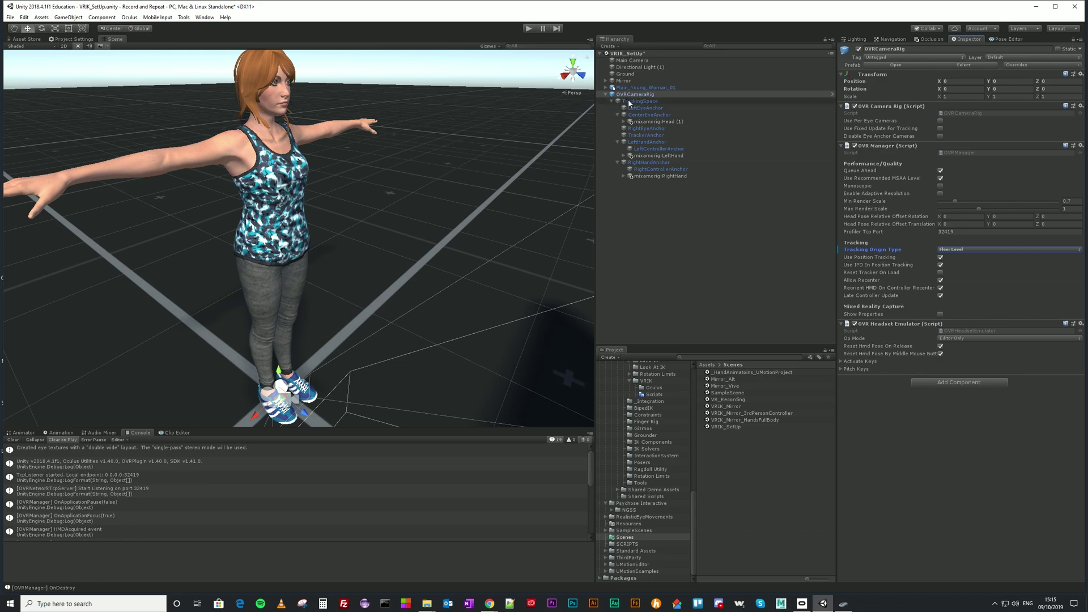
Set the head target's Y and Z position under CenterEyeAnchor to 0.
click(652, 122)
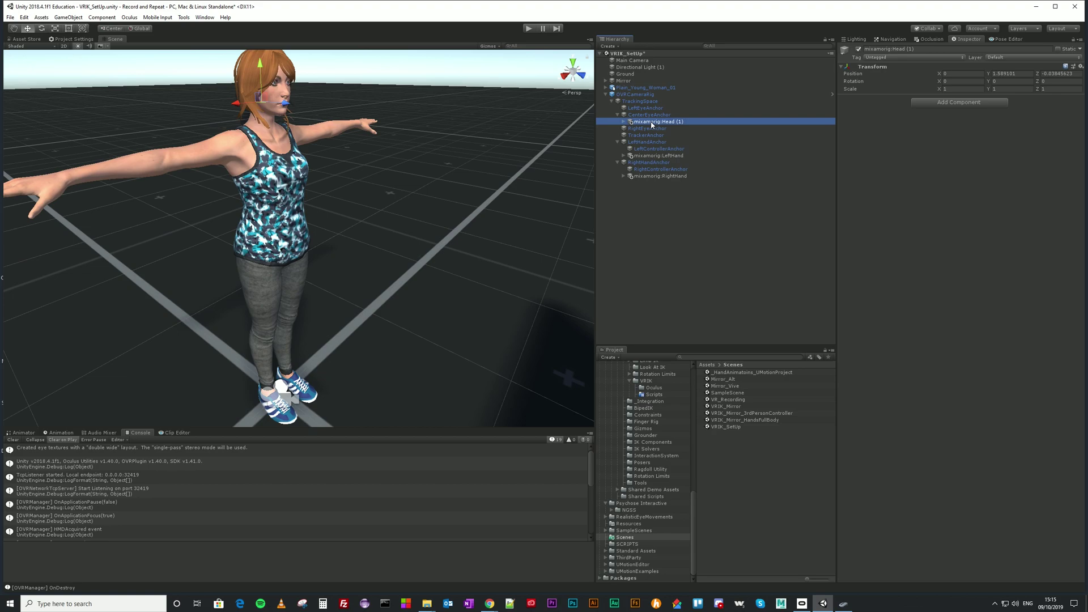
click(1018, 74)
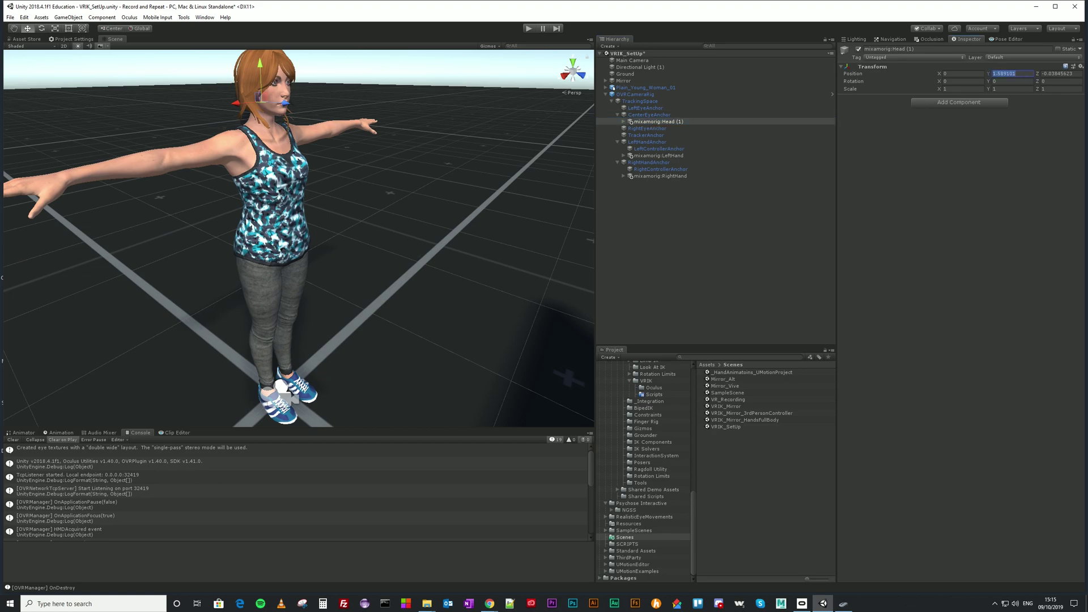
text(0)
key(Tab)
text(0)
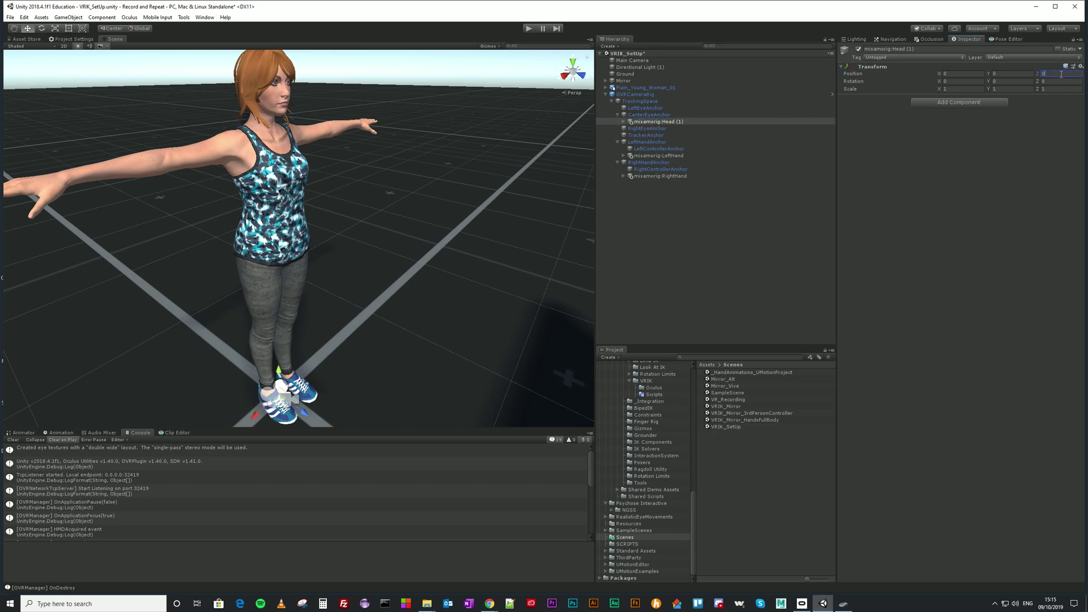
Set the X, Y and Z position of the left-hand target under LeftHandAnchor to 0.
click(669, 156)
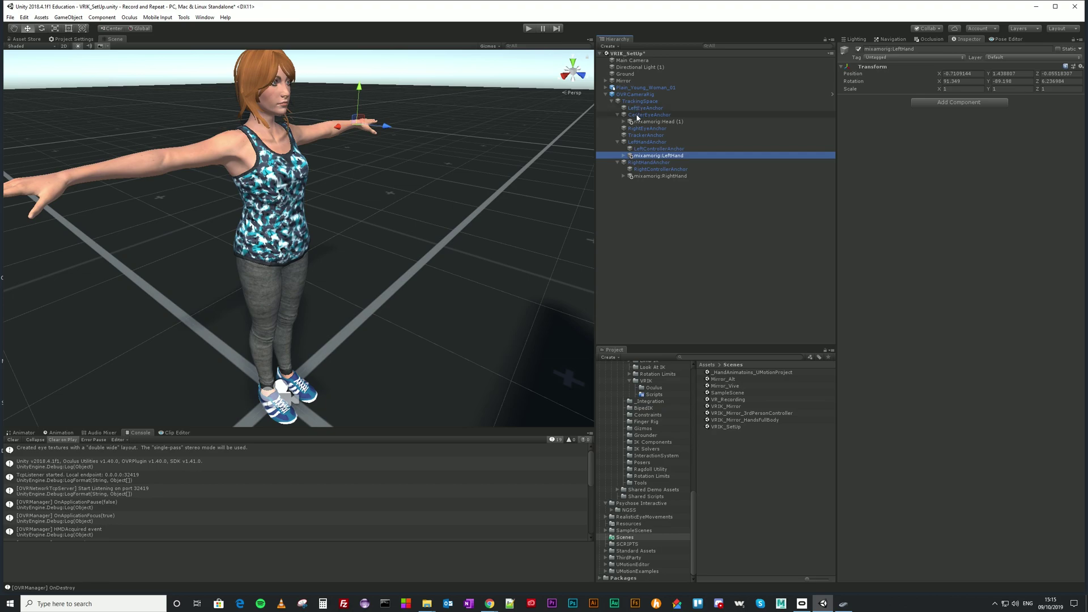
click(958, 74)
text(0)
key(Tab)
text(0)
key(Tab)
text(0)
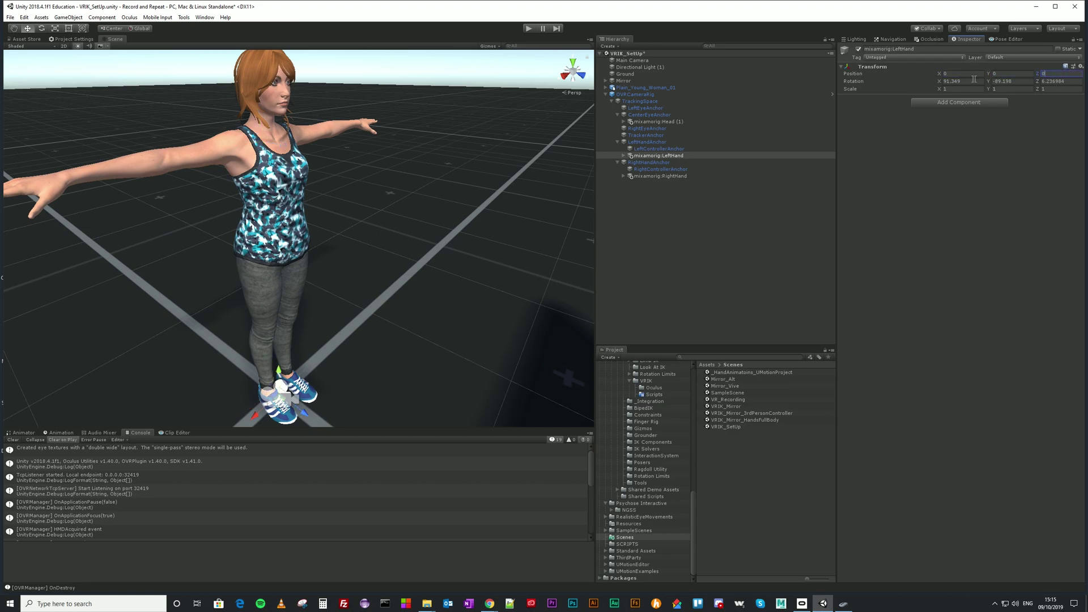
Set the X, Y and Z position of the right-hand target under RightHandAnchor to 0.
click(646, 176)
click(974, 73)
text(0)
key(Tab)
text(0)
click(1049, 73)
text(0)
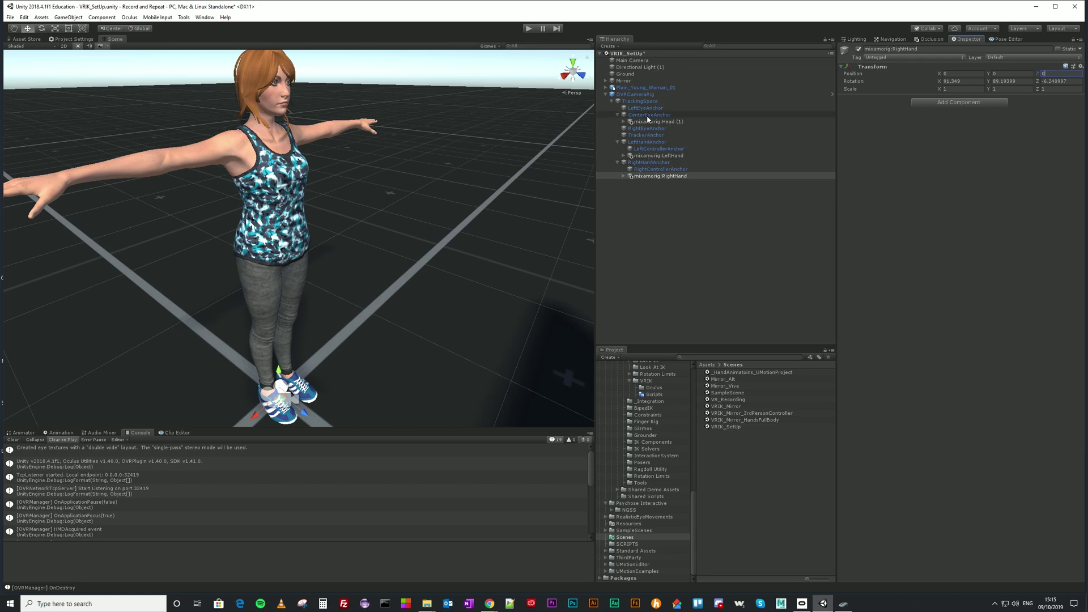
Play the scene, open the Scene view's gizmo settings, and float the Game view beside the Scene view.
click(527, 28)
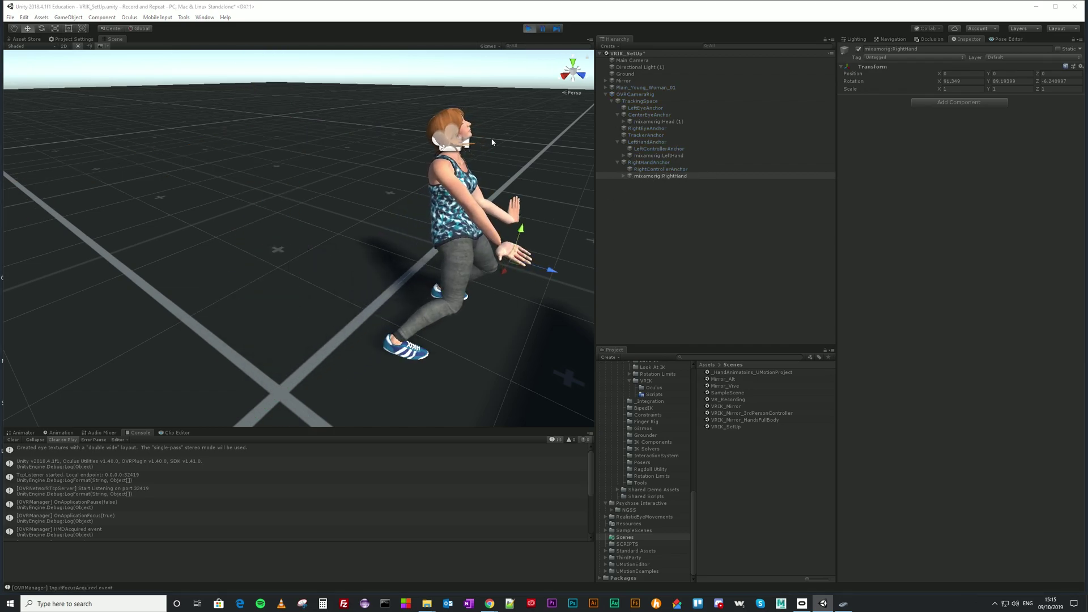
click(488, 46)
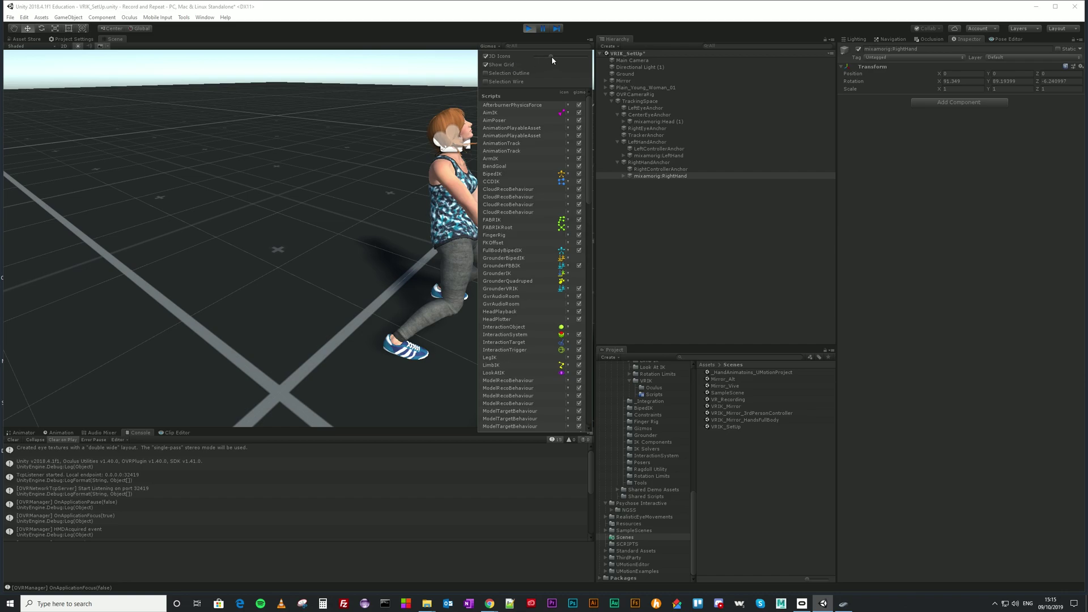
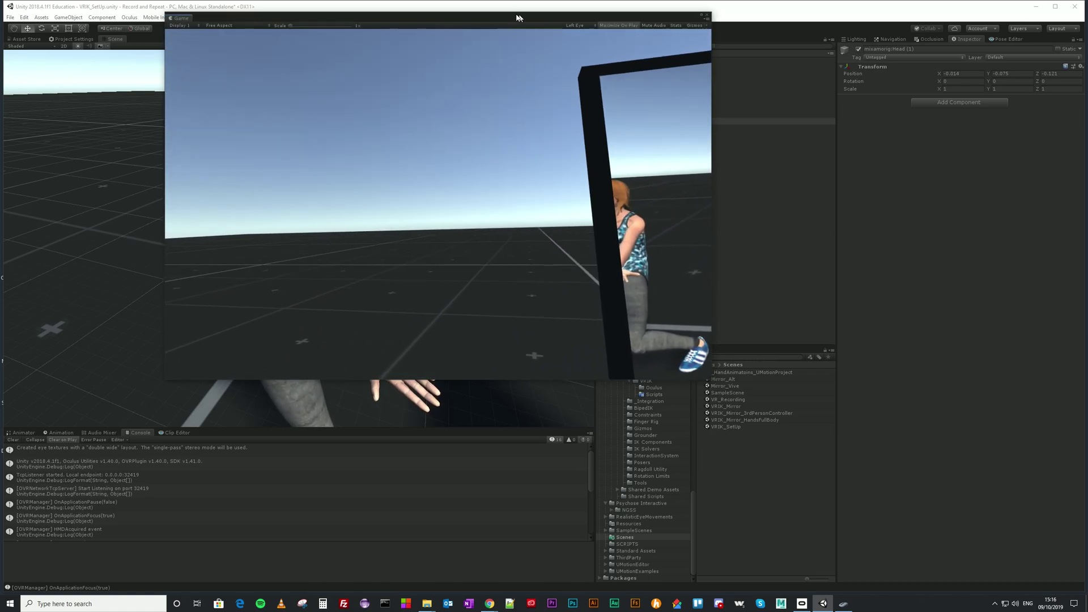
click(179, 26)
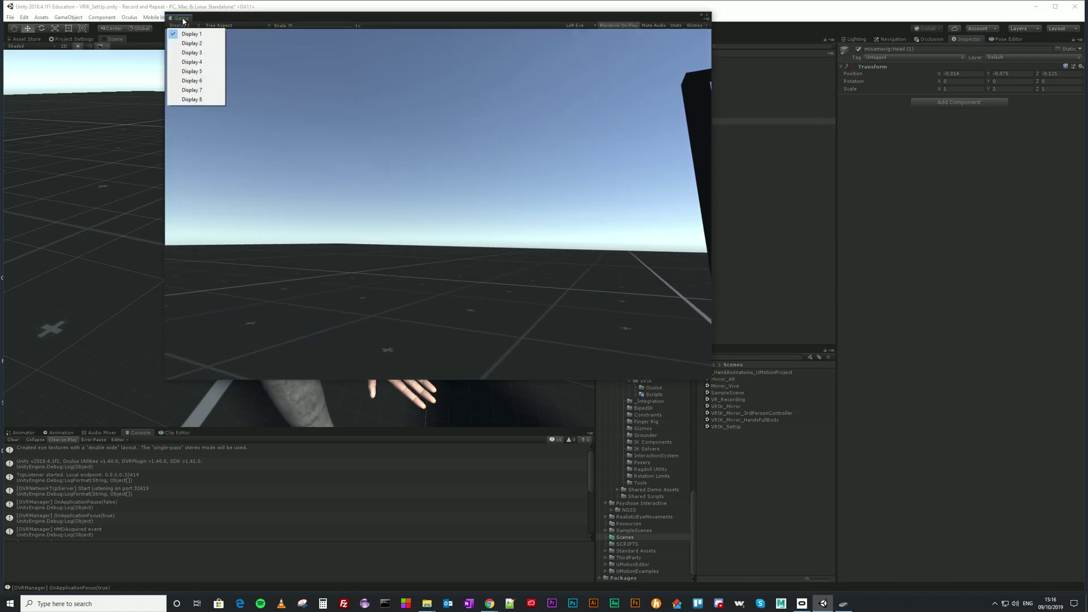
click(230, 37)
drag(251, 21, 281, 45)
drag(213, 40, 190, 38)
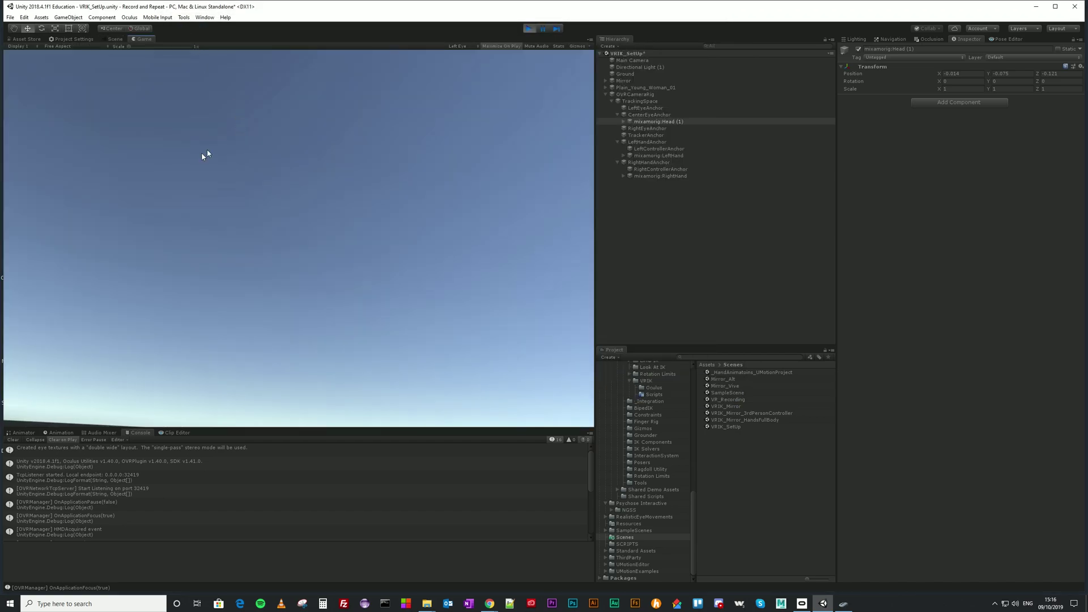
drag(138, 41, 717, 237)
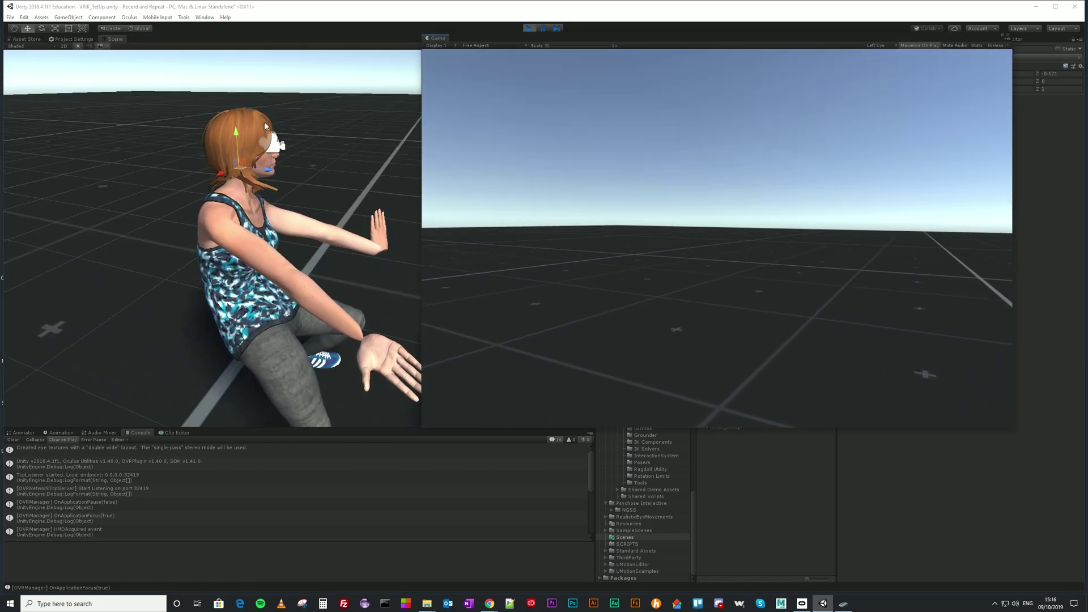
Align the head target with the headset camera by moving it to about X 0.004, Y -0.085, Z -0.088.
click(257, 174)
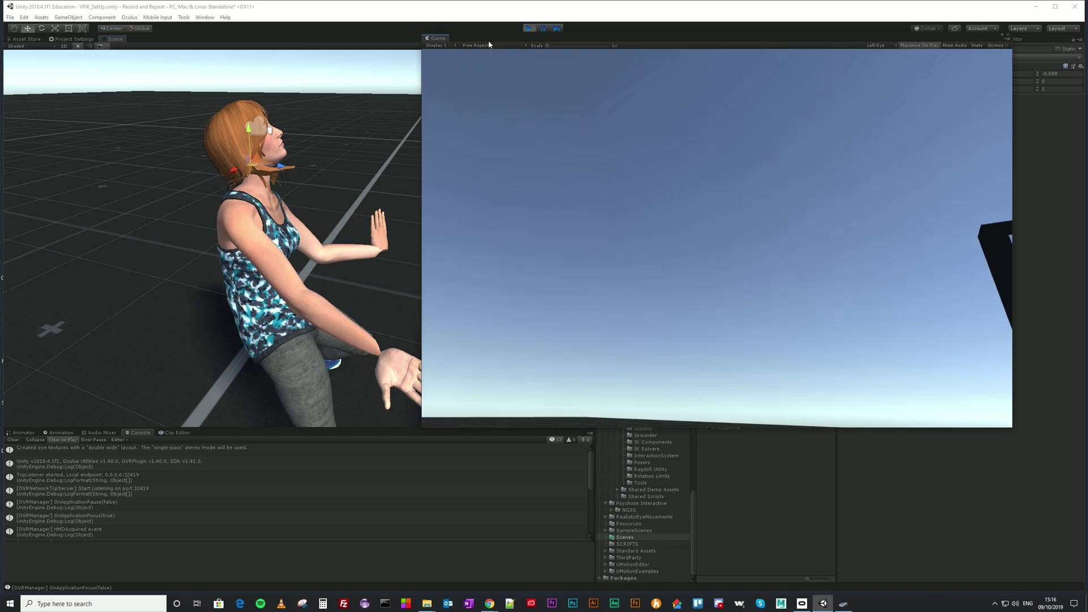
click(488, 40)
middle_drag(454, 238, 385, 215)
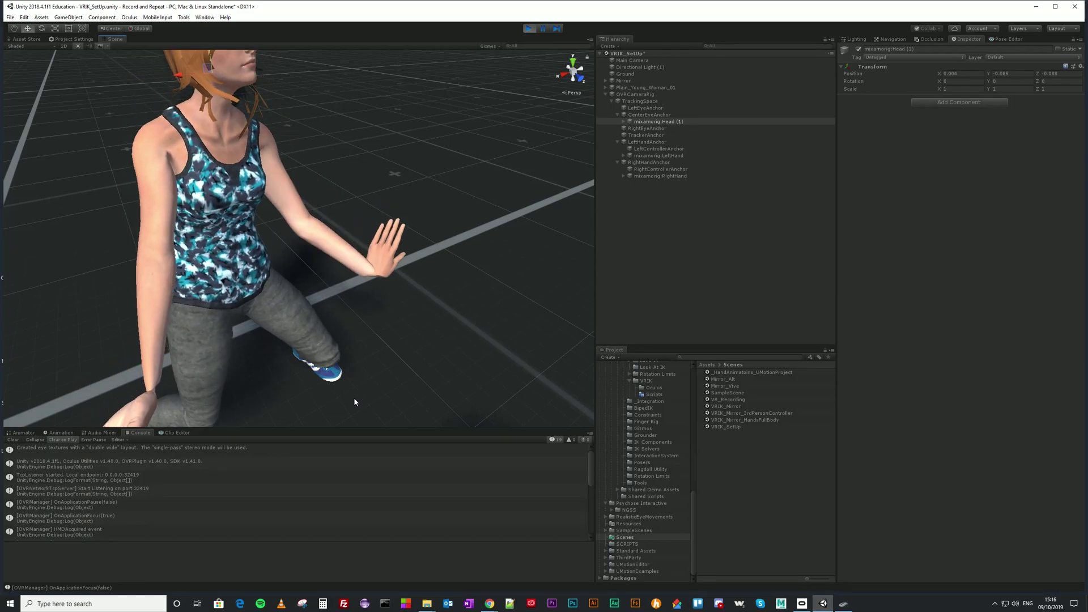
middle_drag(391, 238, 440, 309)
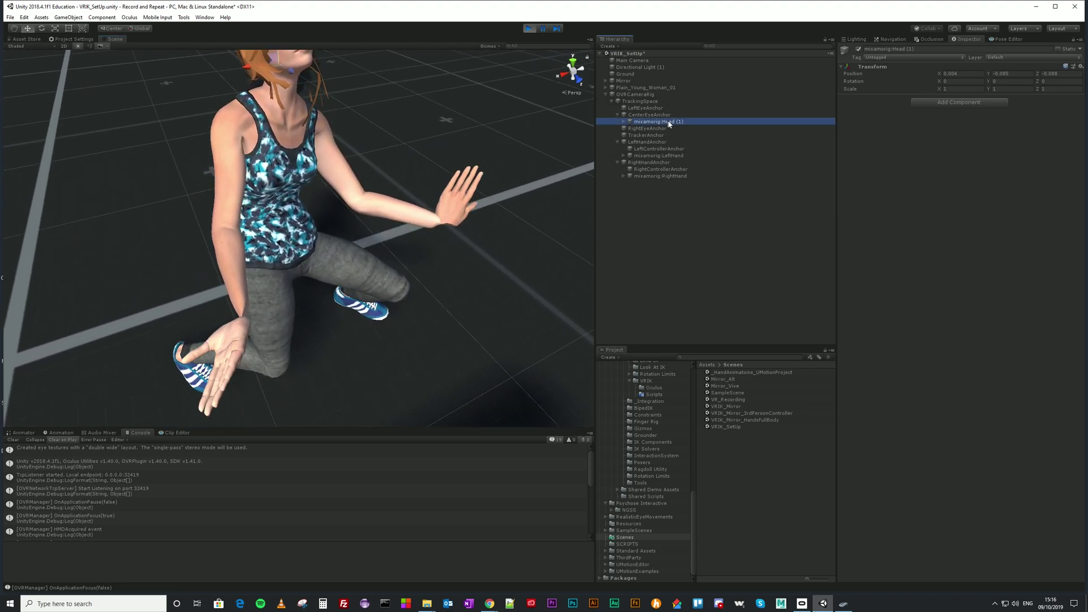
Save the head target's play-mode Transform changes and view the Play Mode Saver page in the Asset Store.
right_click(873, 65)
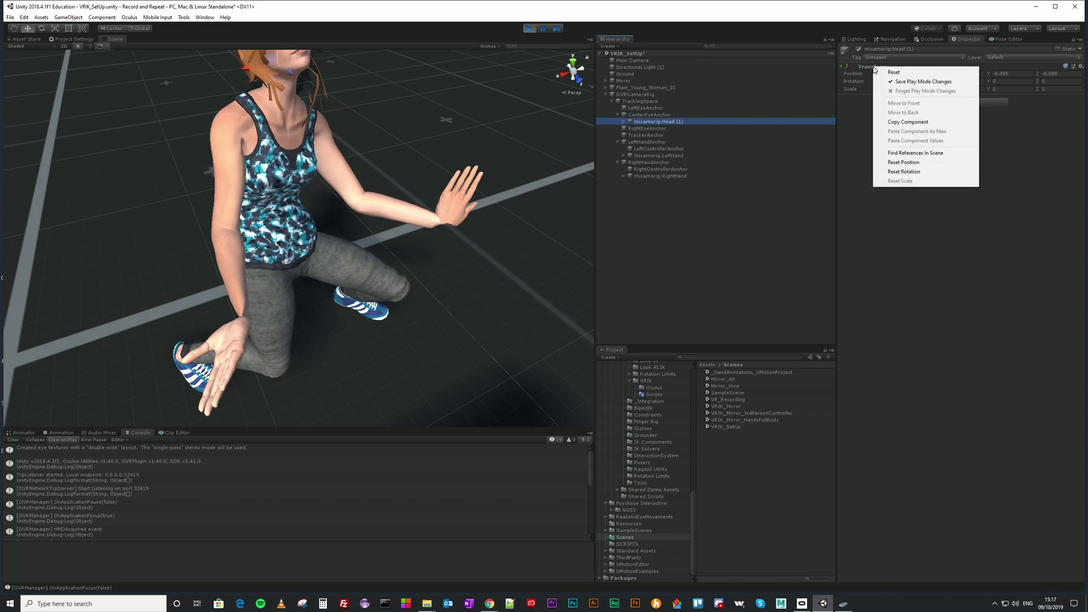
click(922, 82)
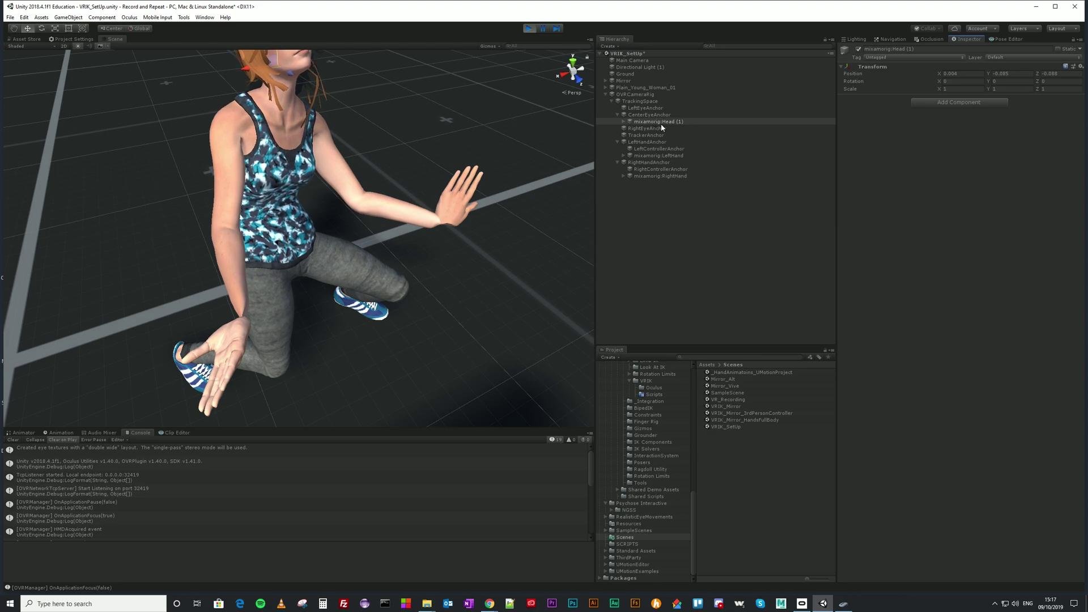
click(27, 39)
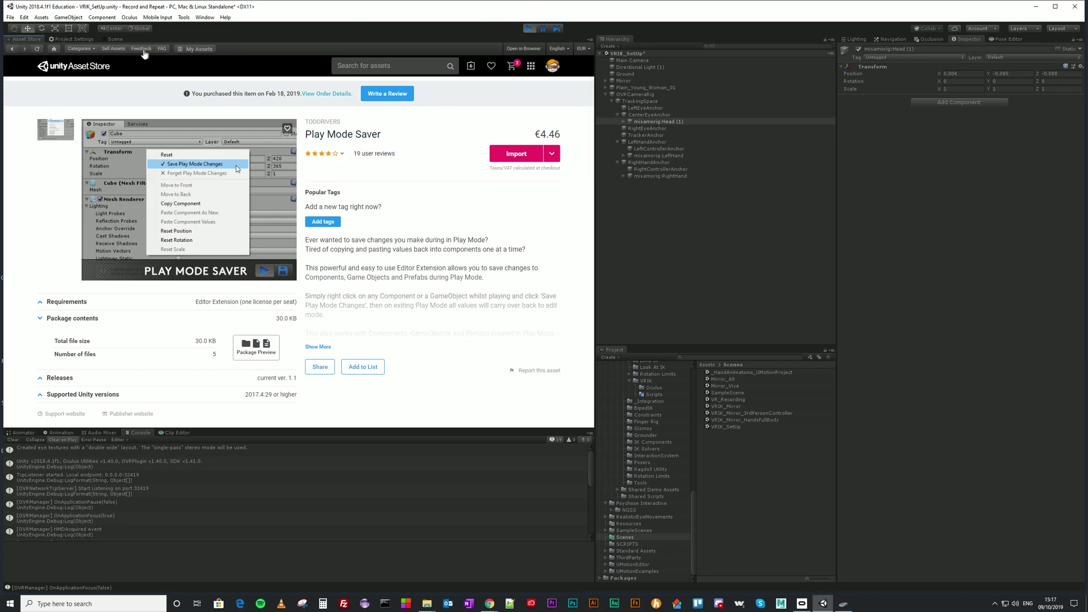
click(115, 40)
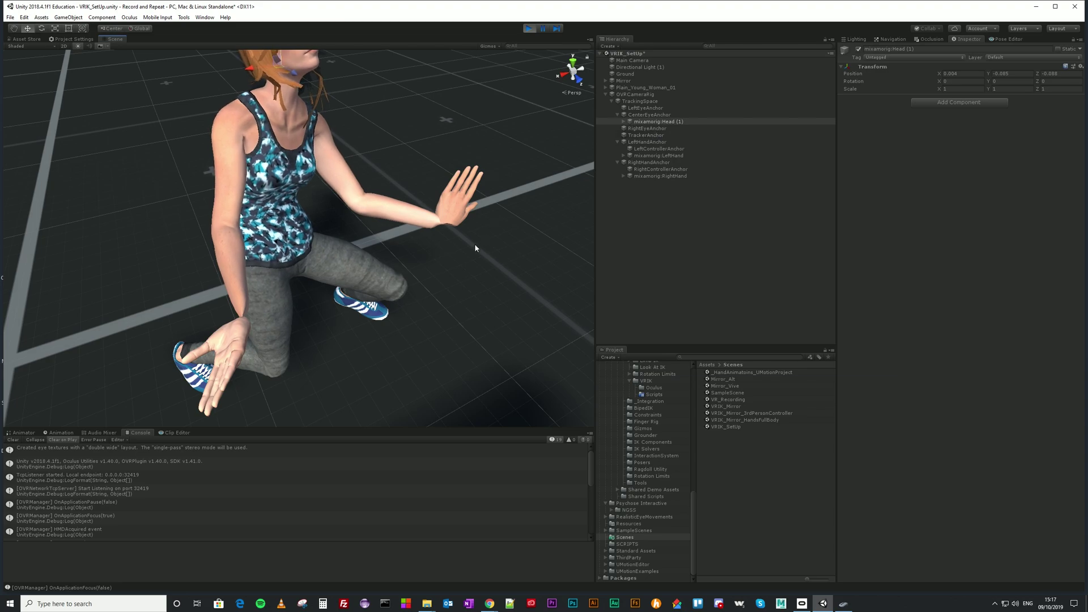
Inspect the left-hand target's orientation on the playing avatar and stop playback.
click(650, 149)
click(655, 156)
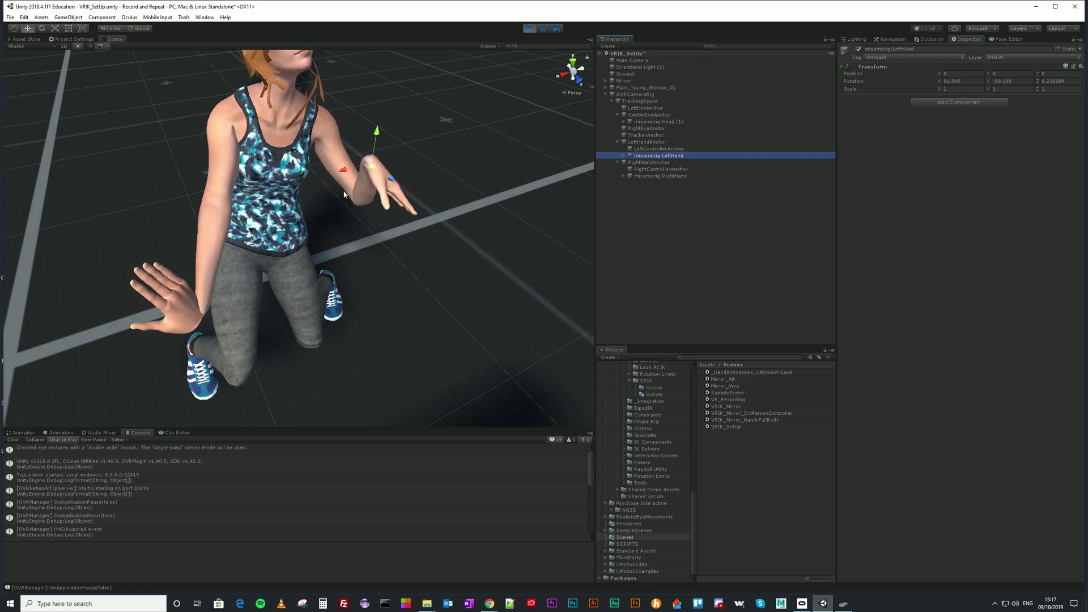
click(529, 28)
Search the project for "Avatar" and add the LocalAvatar prefab as a child of TrackingSpace.
click(655, 259)
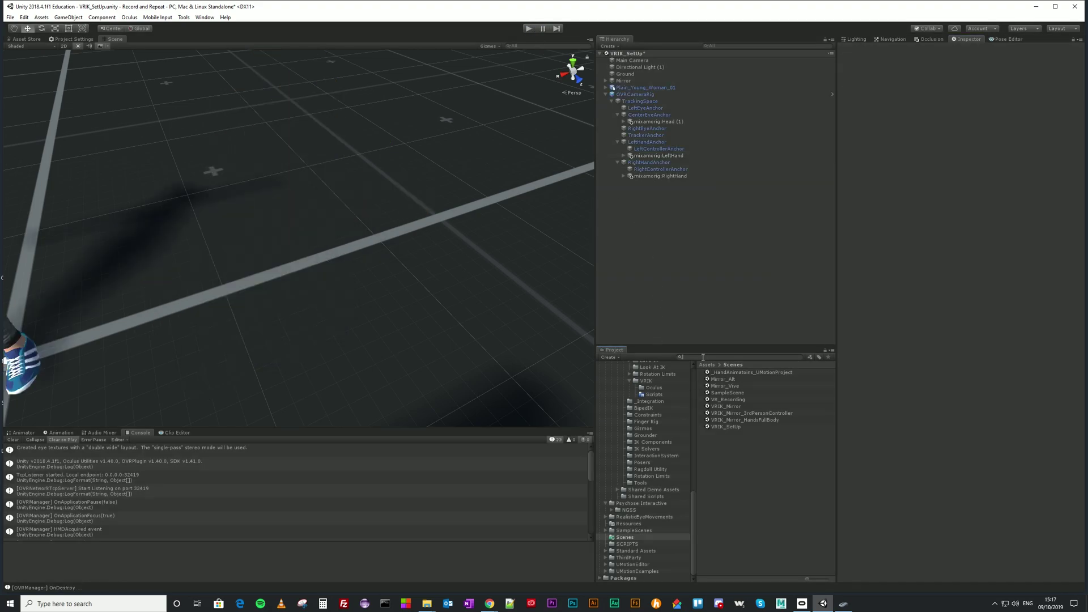
text(Avatar)
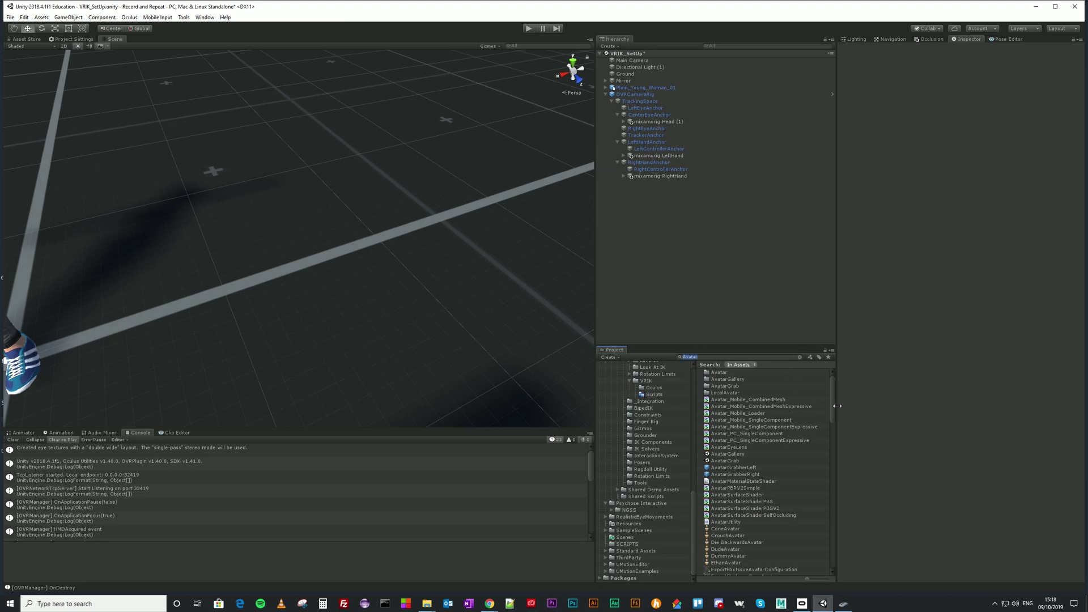
drag(835, 413, 837, 485)
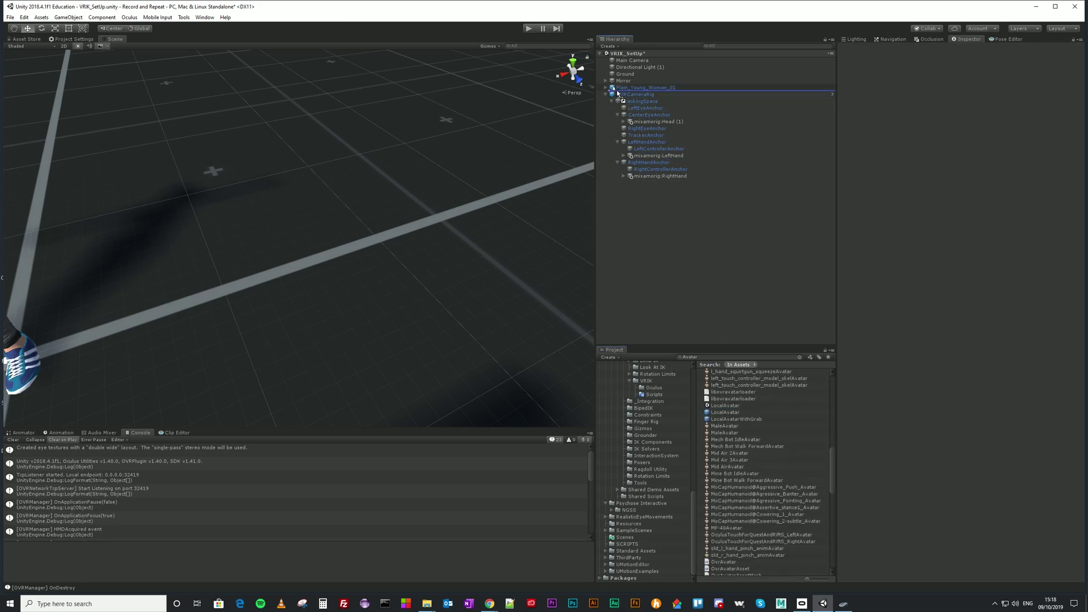
drag(644, 104, 644, 103)
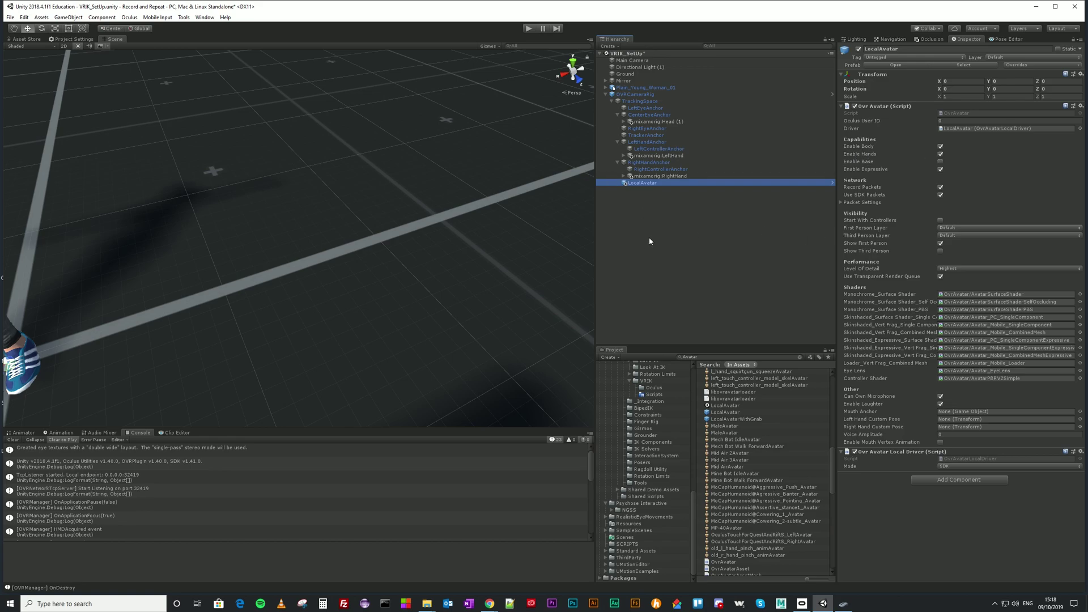
Play the scene and rotate the right-hand target to about 7.25 on Y, adjusting Z to match the white Oculus hand.
click(529, 29)
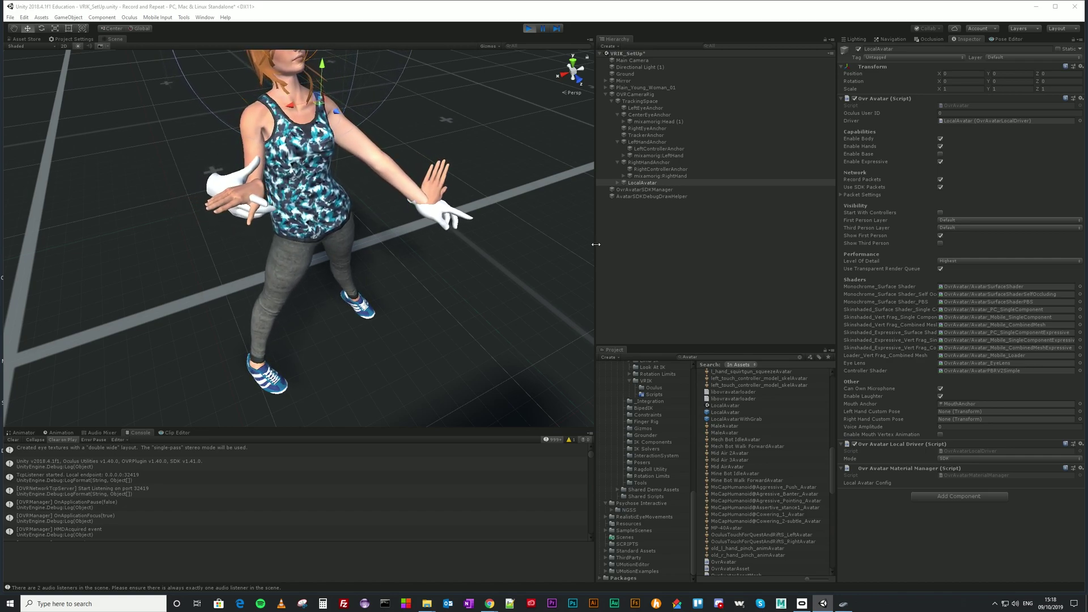
click(655, 176)
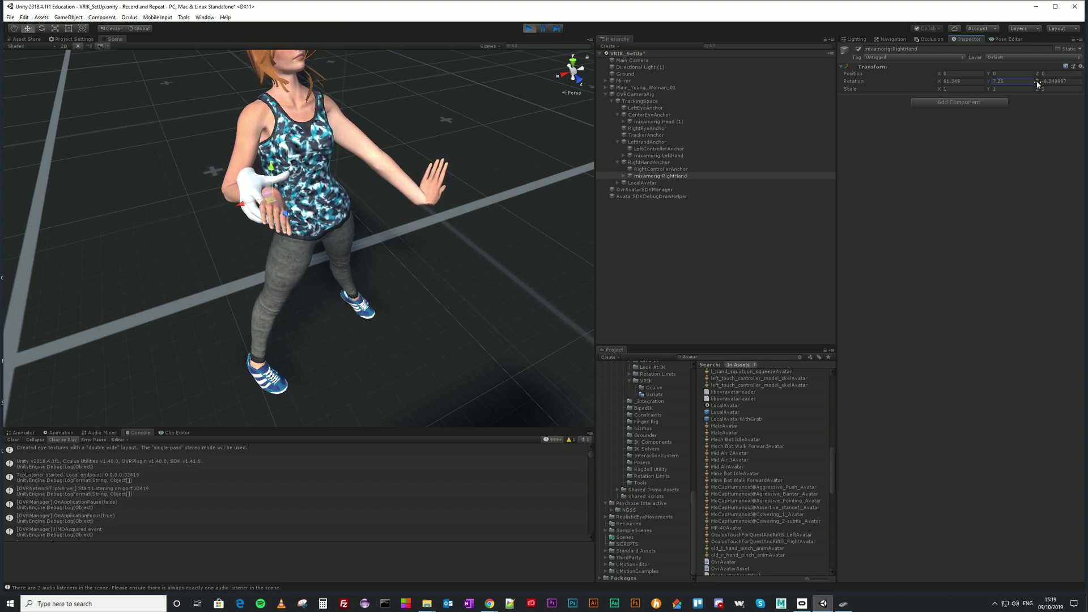
drag(1038, 84, 1040, 89)
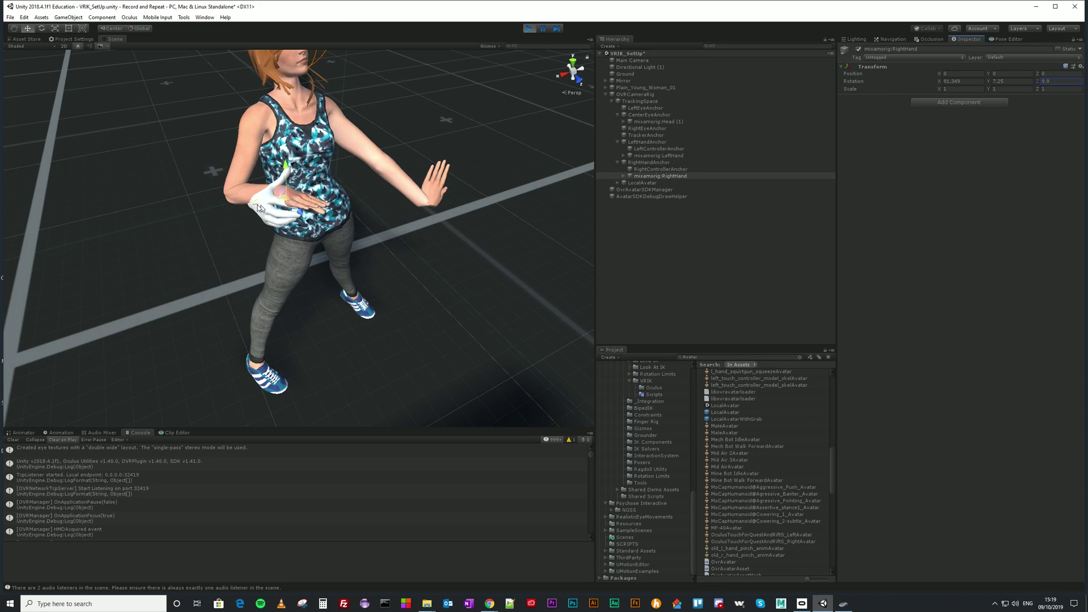
Move the right-hand target to about 0.052, -0.009, -0.127 so its wrist lines up with the white Oculus hand.
drag(252, 207, 236, 212)
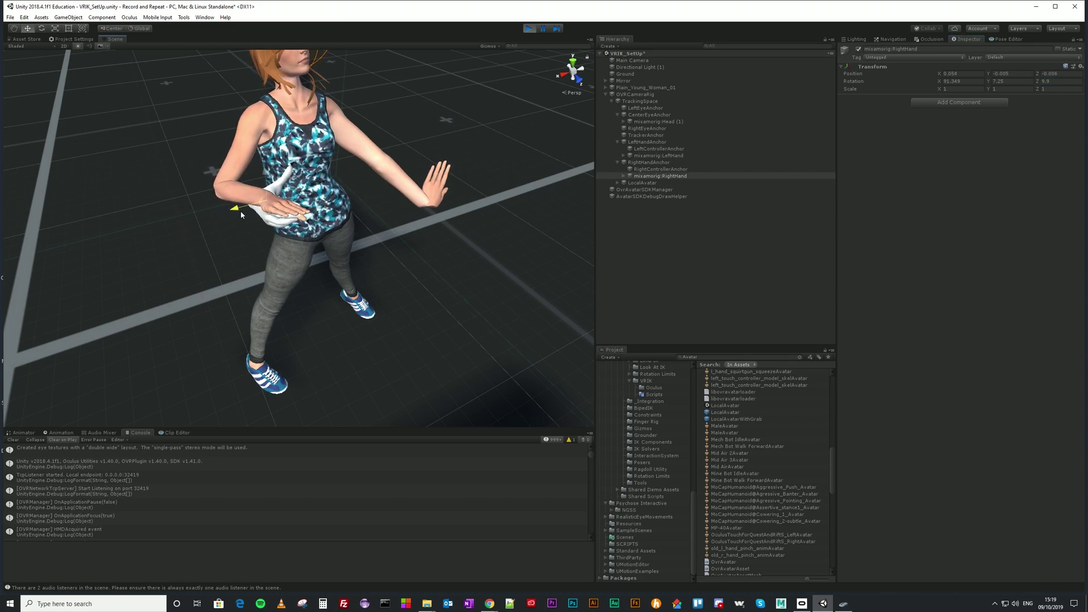
alt+drag(272, 168, 413, 236)
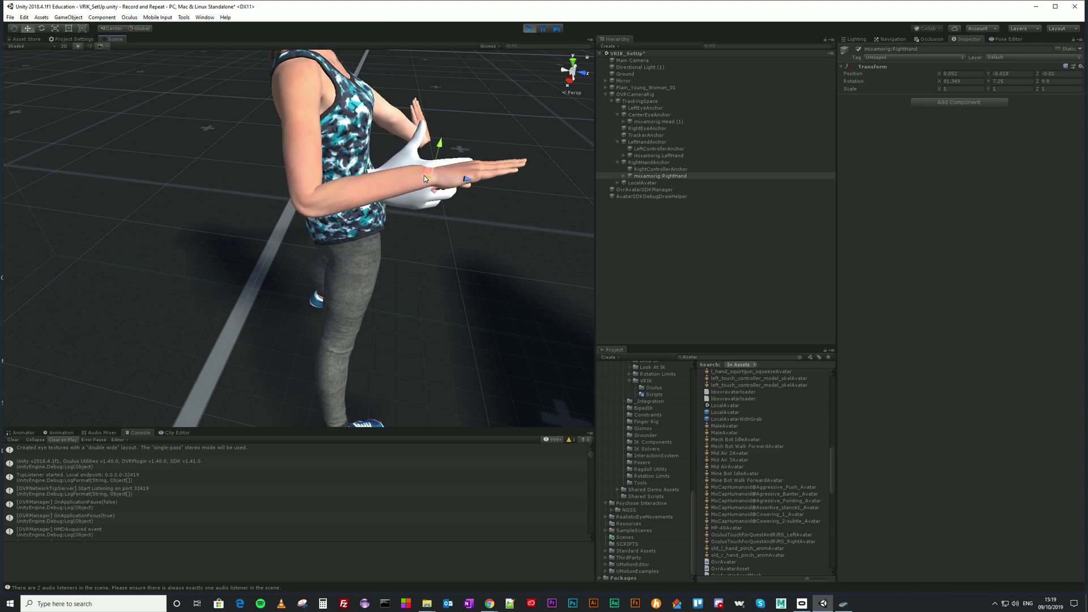
alt+drag(407, 181, 410, 253)
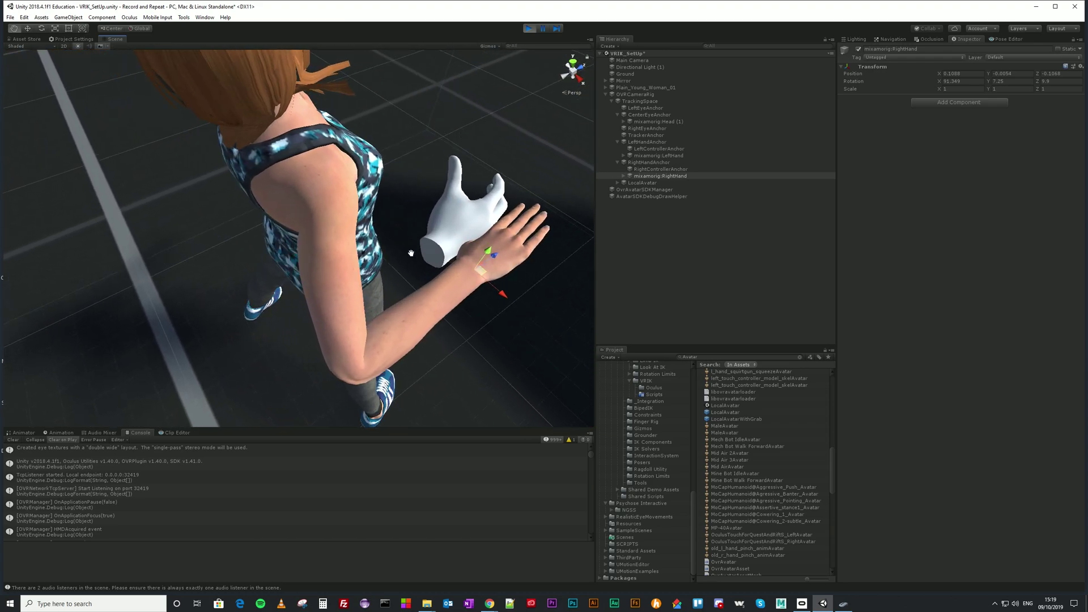
drag(469, 281, 431, 255)
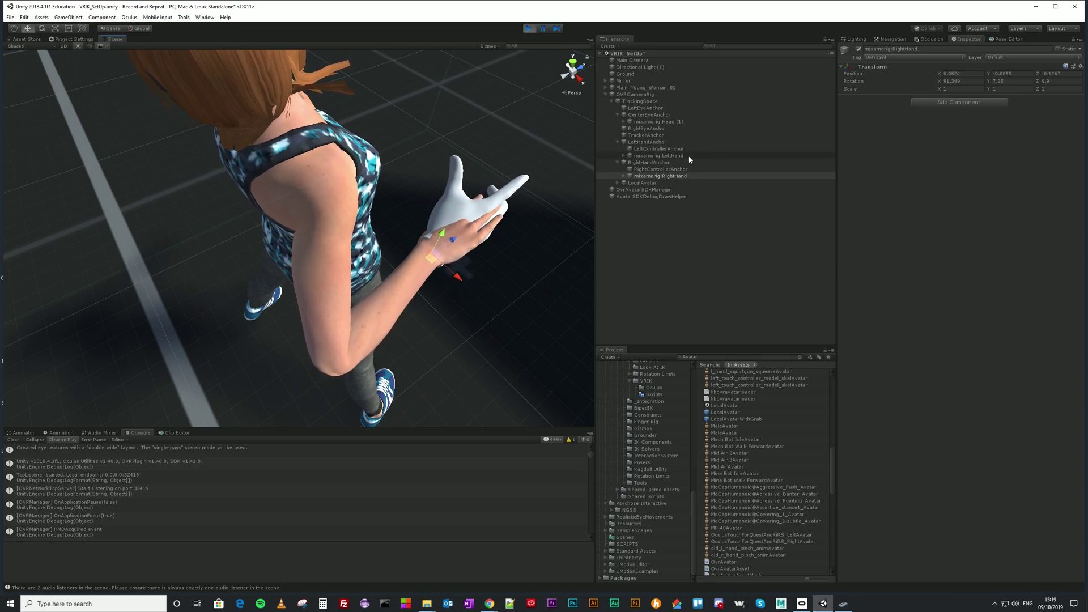
Rotate the right-hand target to about 186.3, 84.9, 84.1 and move it to about 0.048, -0.022, -0.112 to match the Oculus hand.
drag(951, 85, 938, 89)
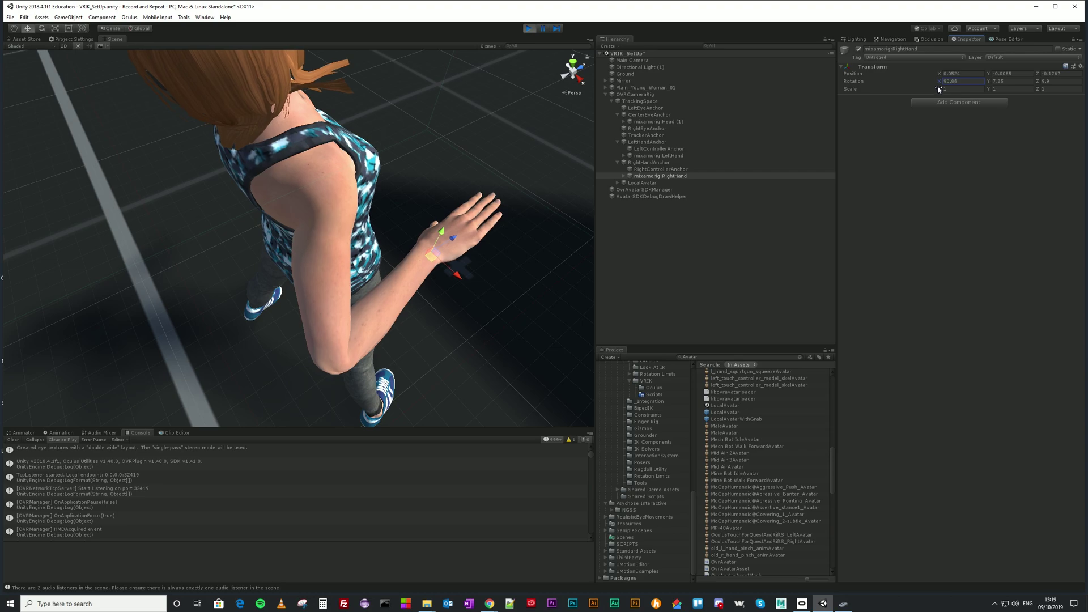
click(994, 83)
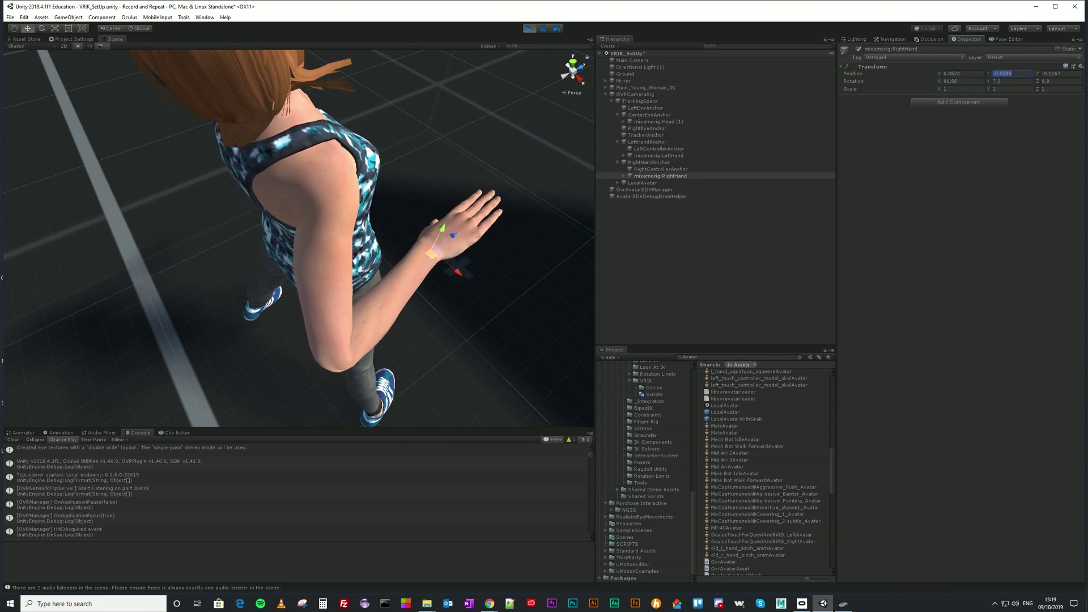
text(0)
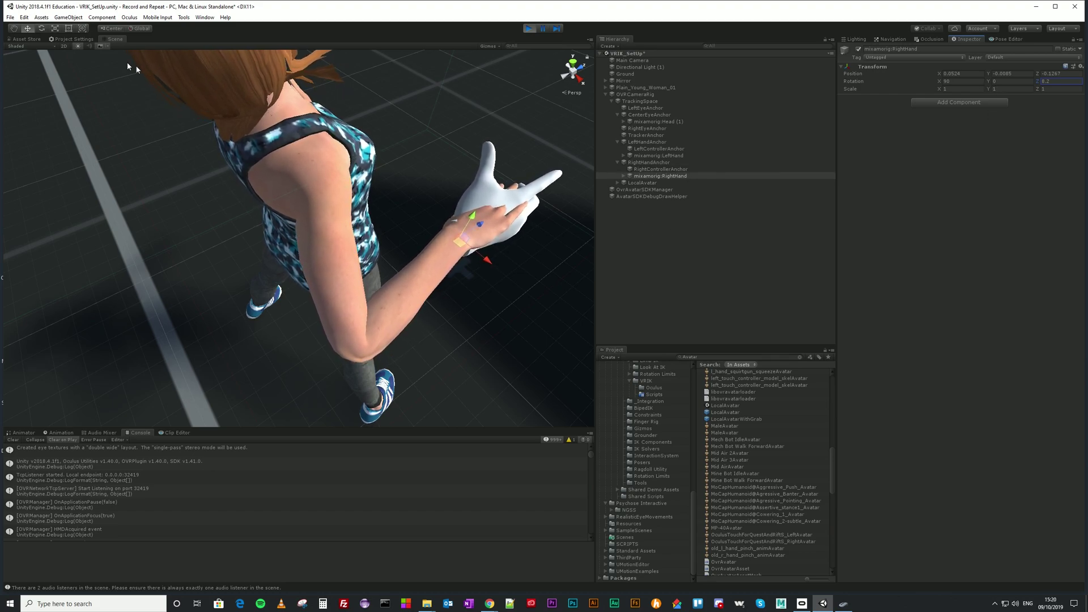
click(42, 29)
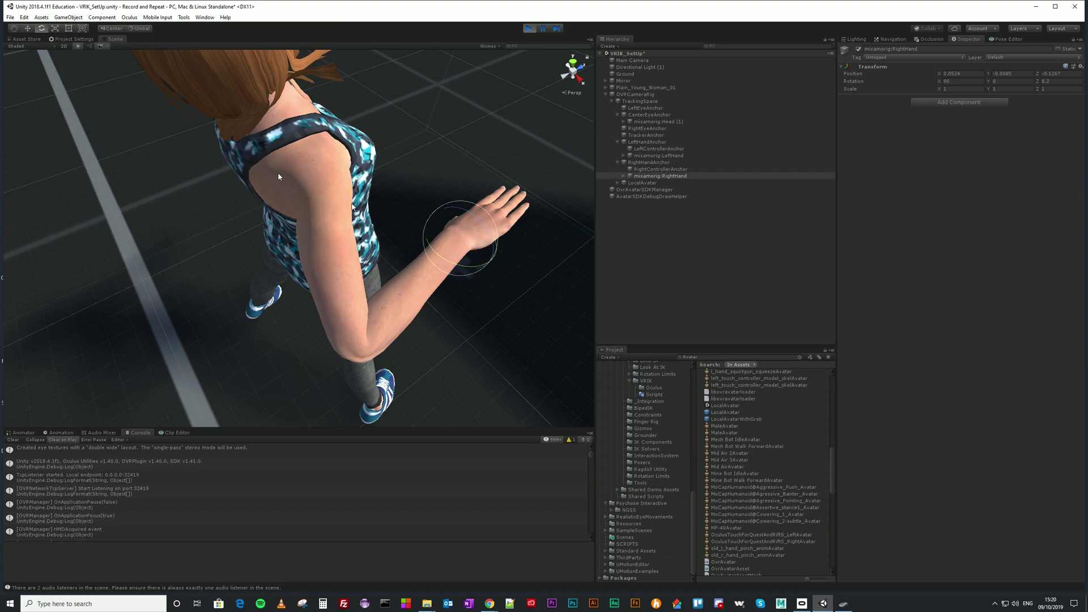
drag(491, 238, 566, 321)
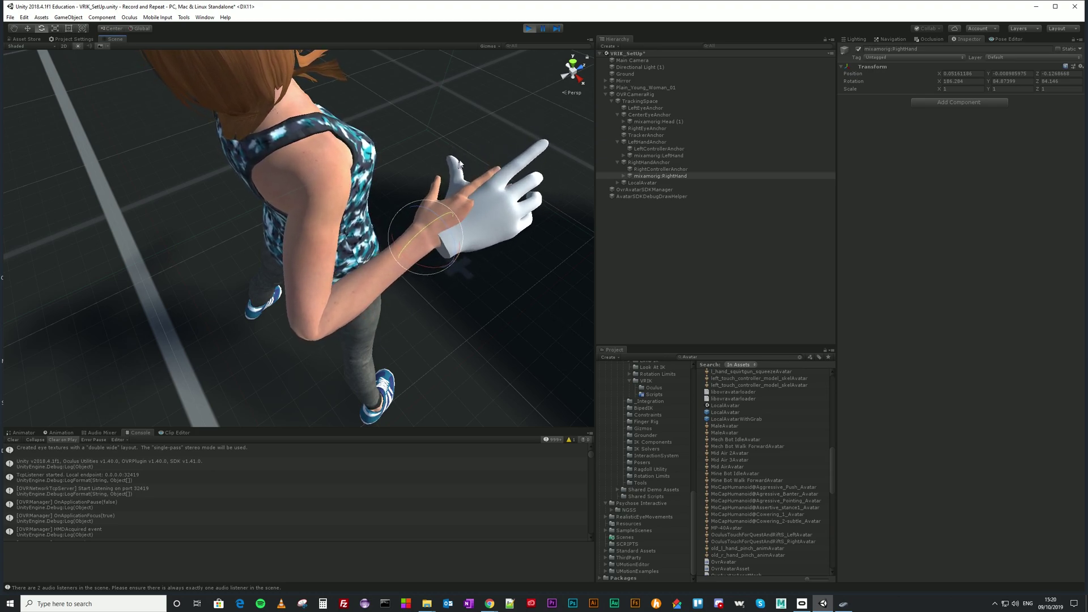
click(29, 28)
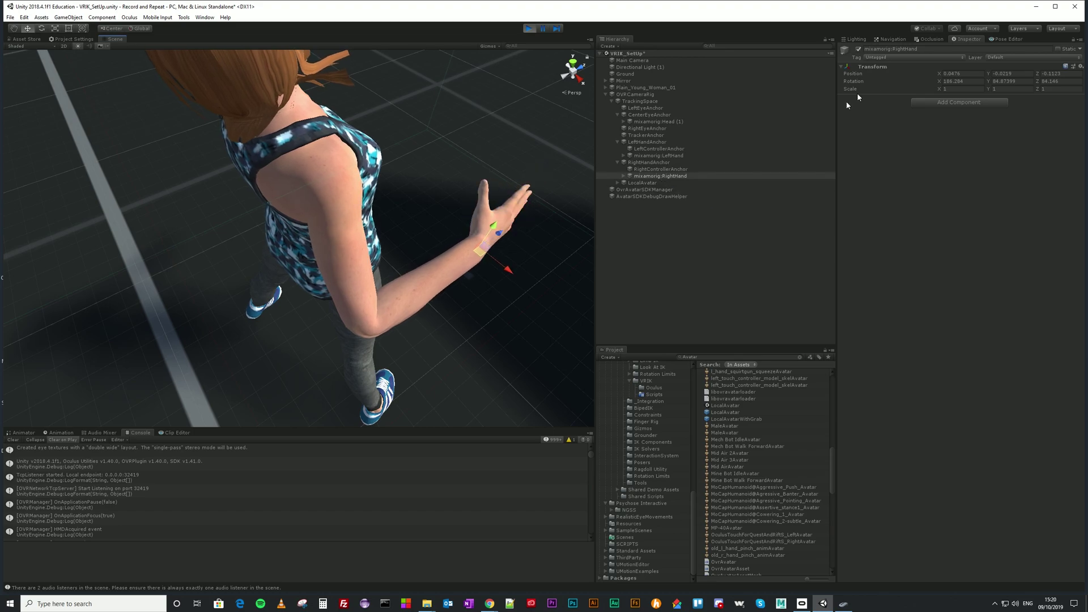
Save the right-hand target's play-mode Transform changes and restart playback.
right_click(881, 67)
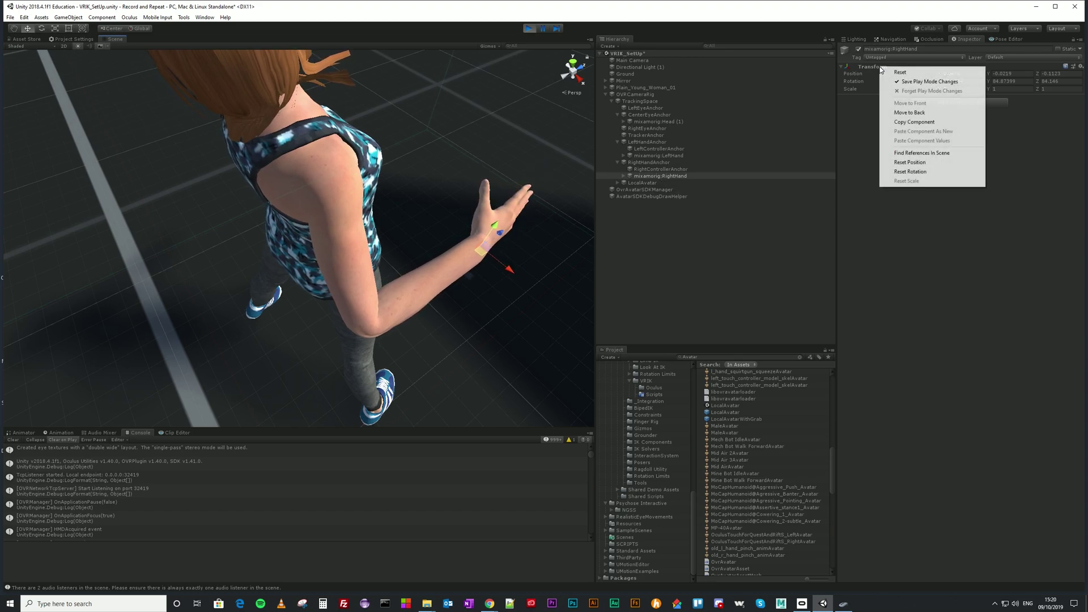
click(930, 82)
click(527, 30)
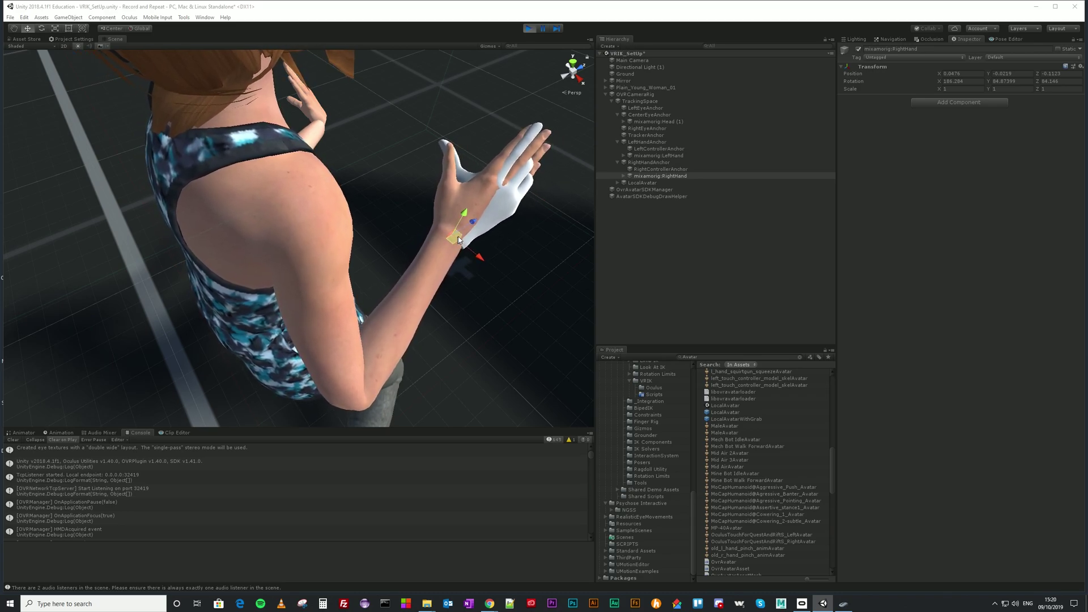
Fine-tune the right-hand target against the white glove to position about 0.040, -0.036, -0.108 and rotation about 172.0, 68.2, 91.6.
drag(471, 212, 476, 231)
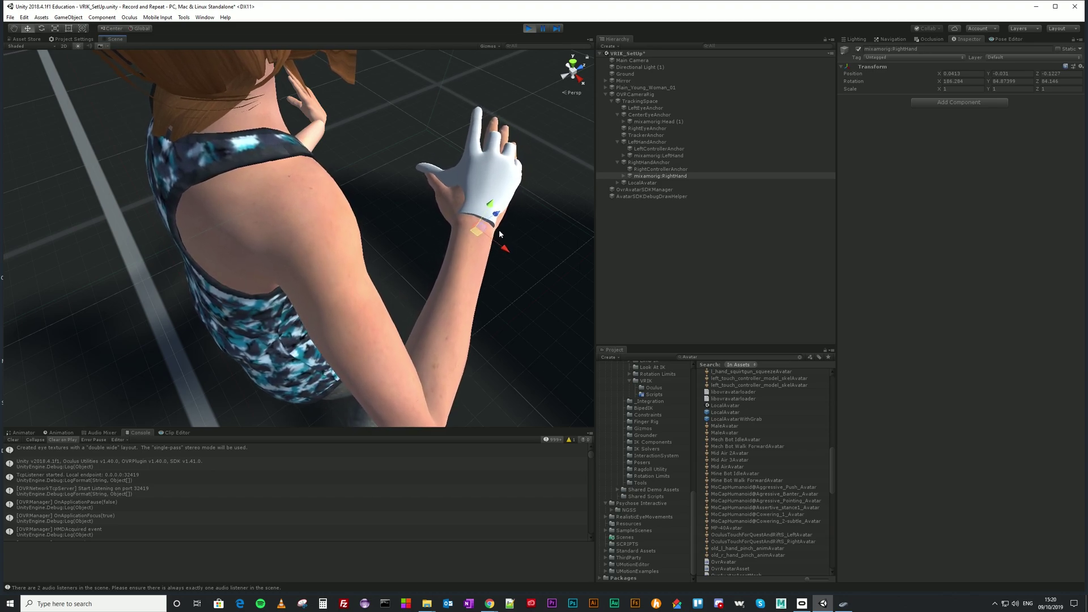
drag(480, 235, 477, 229)
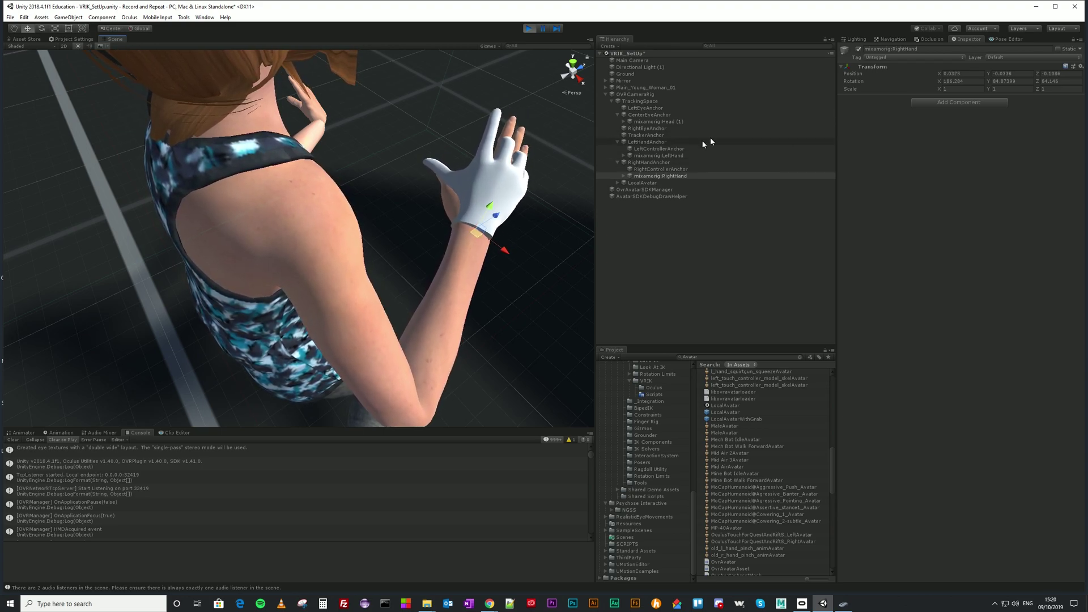
click(42, 29)
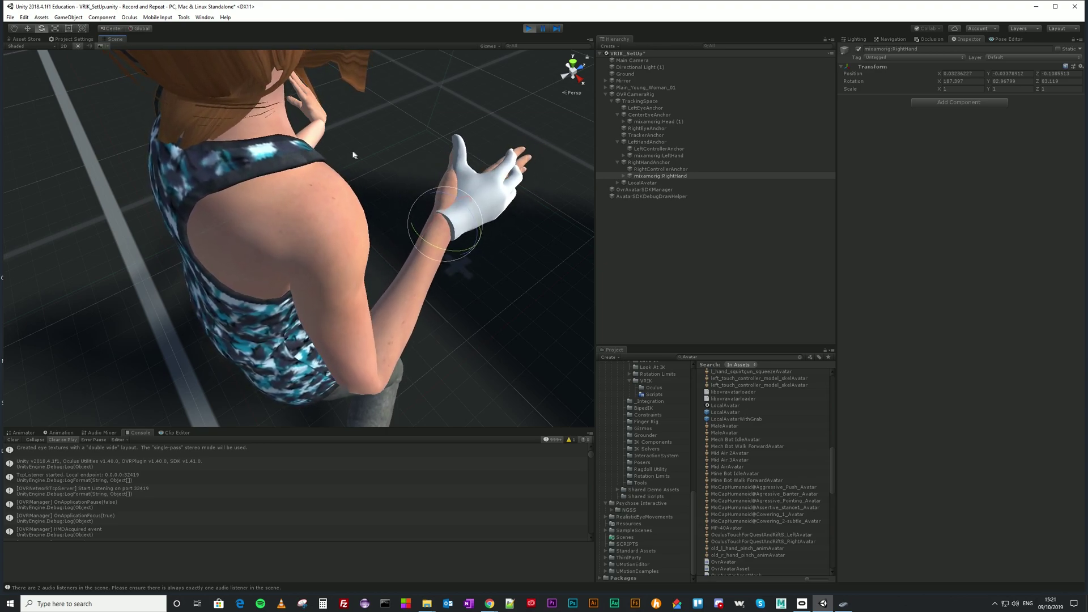
key(w)
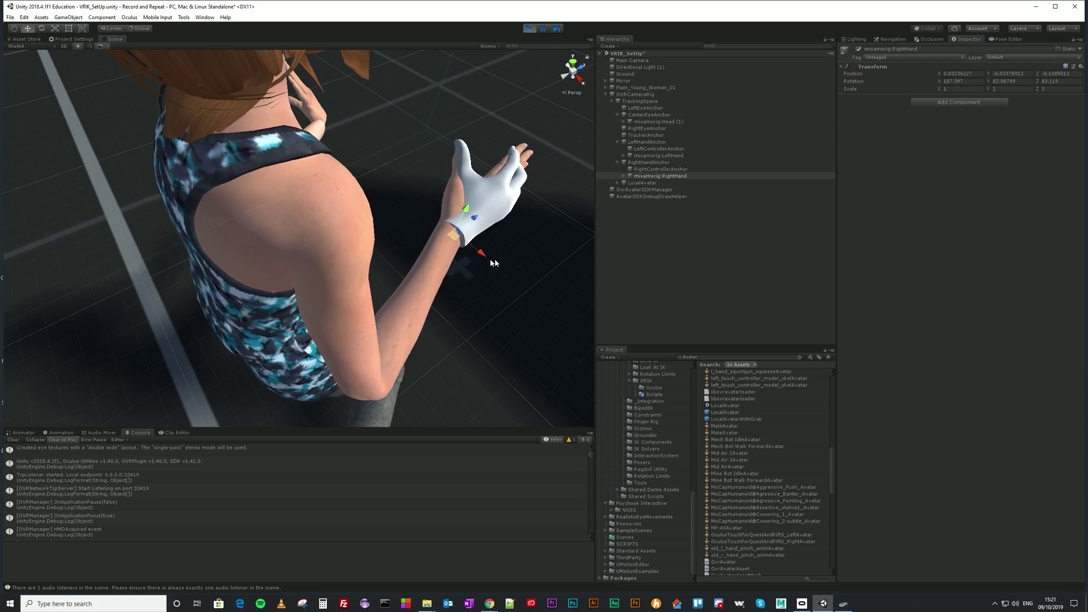
drag(476, 252, 478, 254)
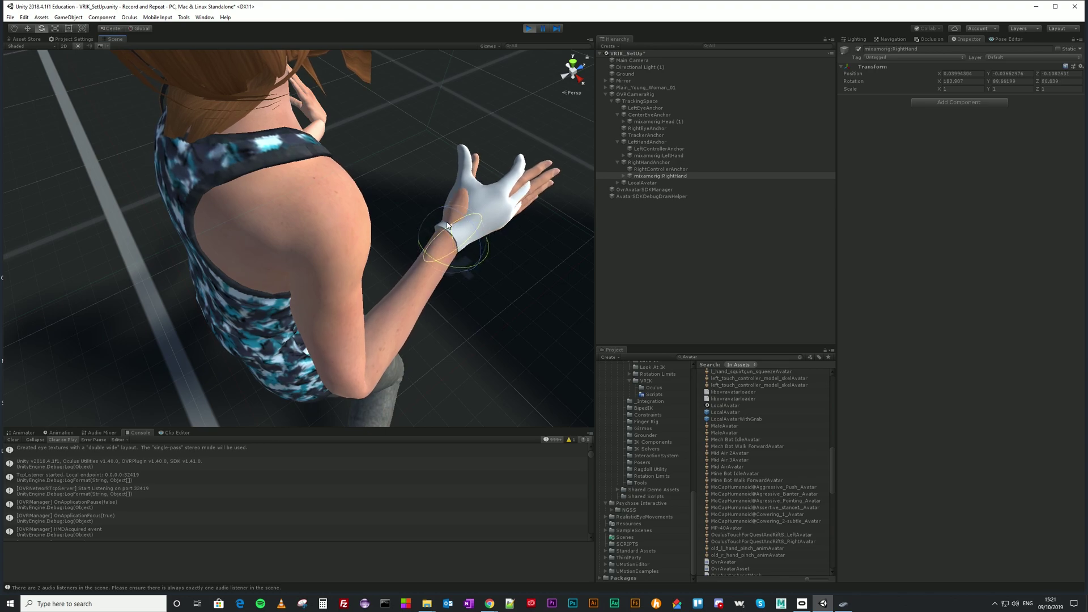
drag(477, 244, 468, 235)
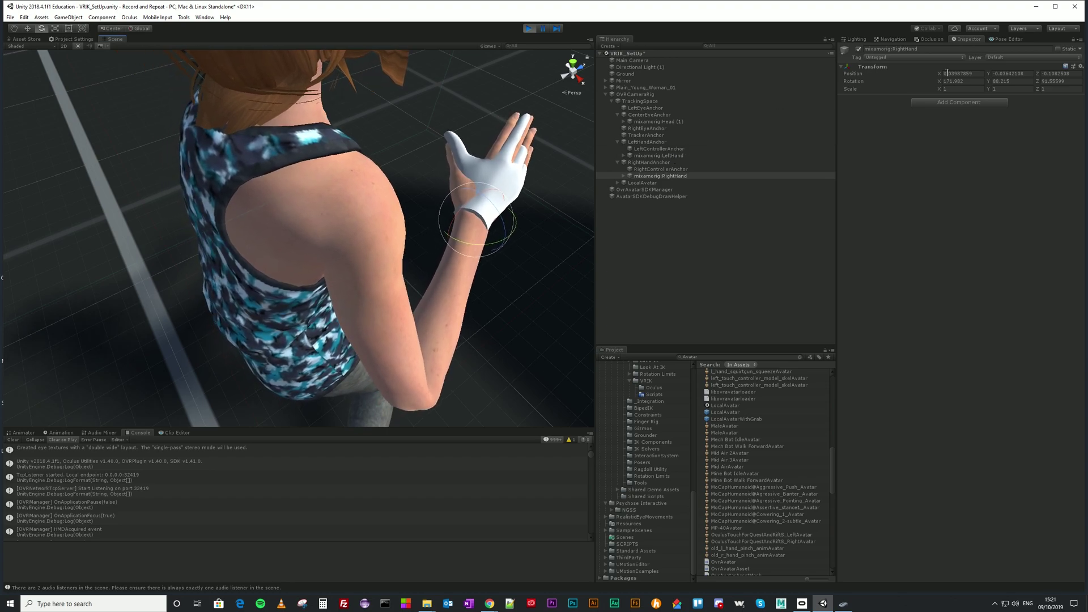
Save the refined right-hand target's play-mode changes and copy its Transform component.
right_click(875, 68)
click(907, 80)
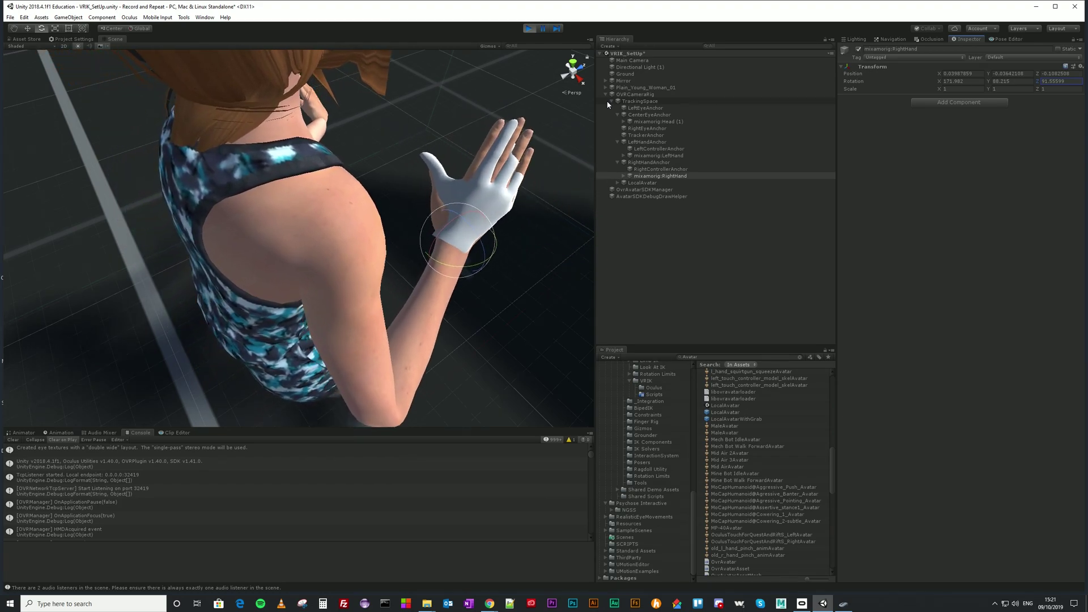
right_click(868, 67)
click(906, 121)
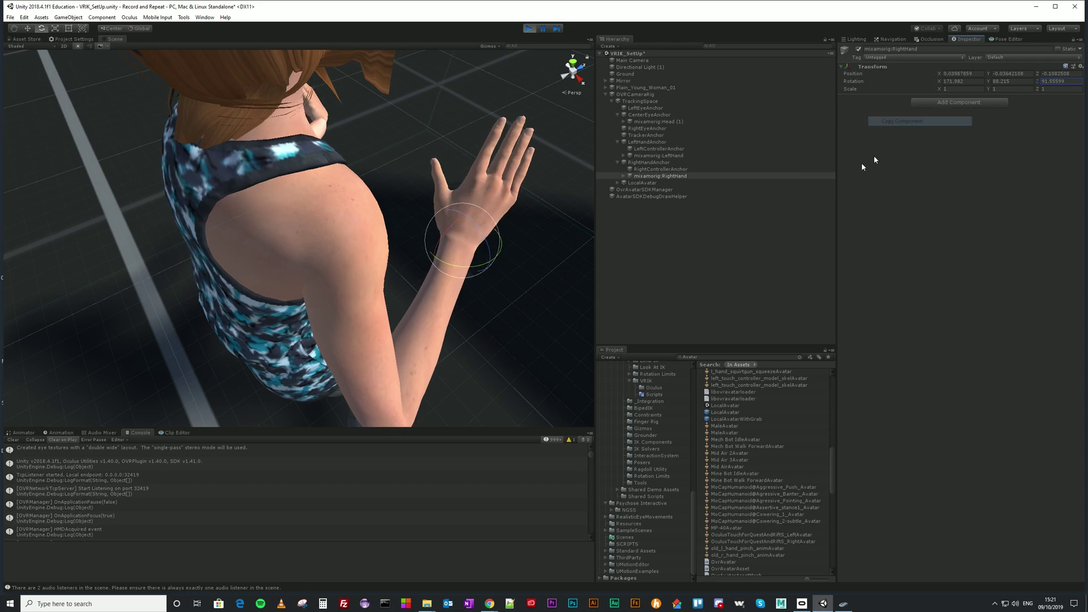
Paste the copied Transform values onto the mixamorig:LeftHand target under LeftHandAnchor.
click(650, 122)
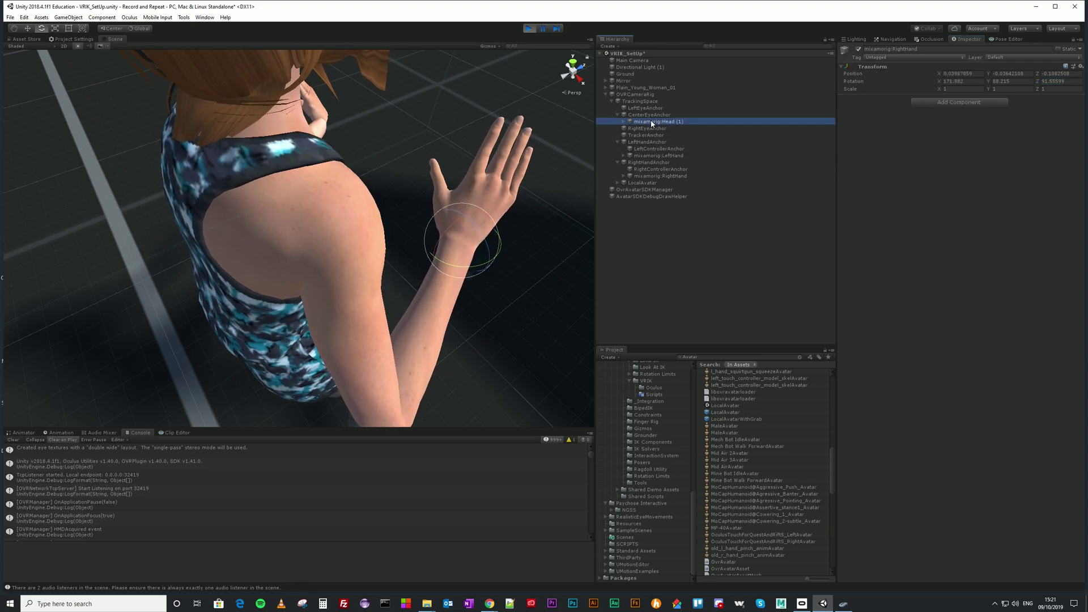
click(658, 154)
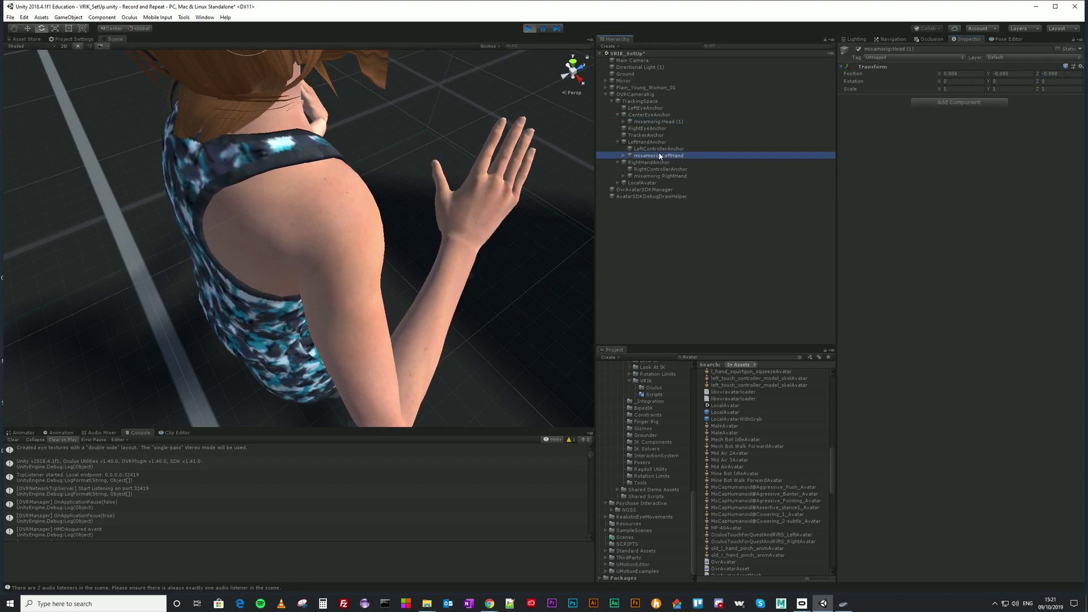
right_click(876, 70)
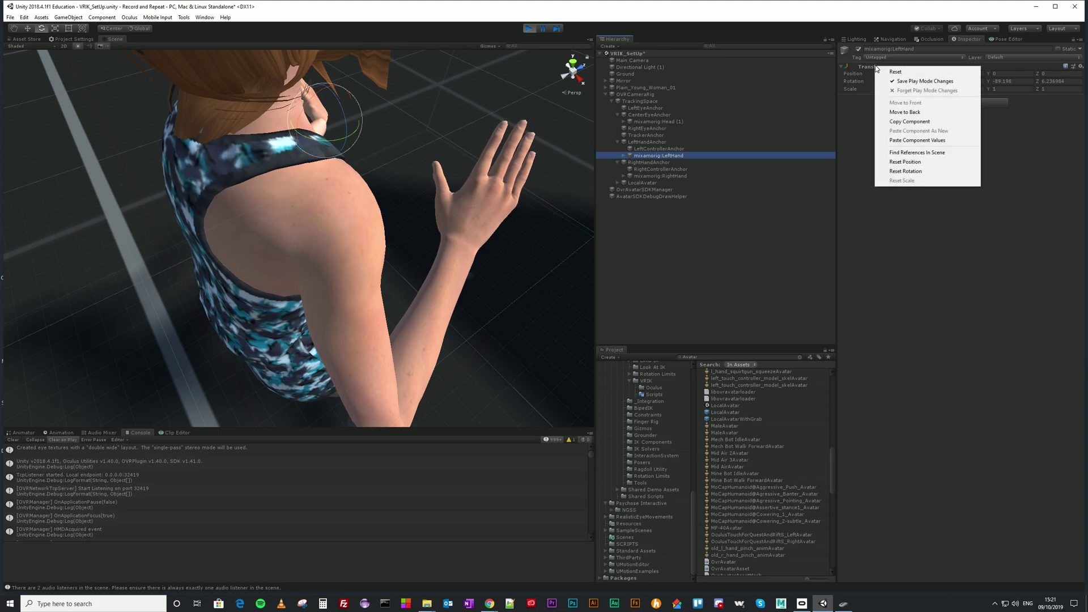
click(917, 140)
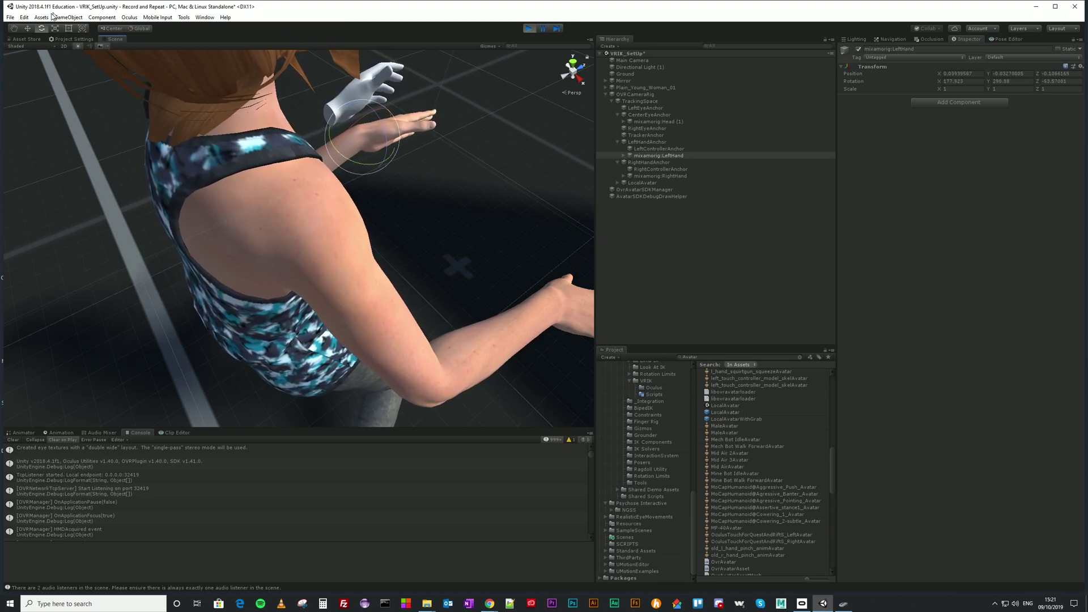
Align the left-hand target with the Oculus hand at position about -0.045, -0.026, -0.099 and rotation about 180.0, 287.2, -78.3, using local handle orientation.
key(w)
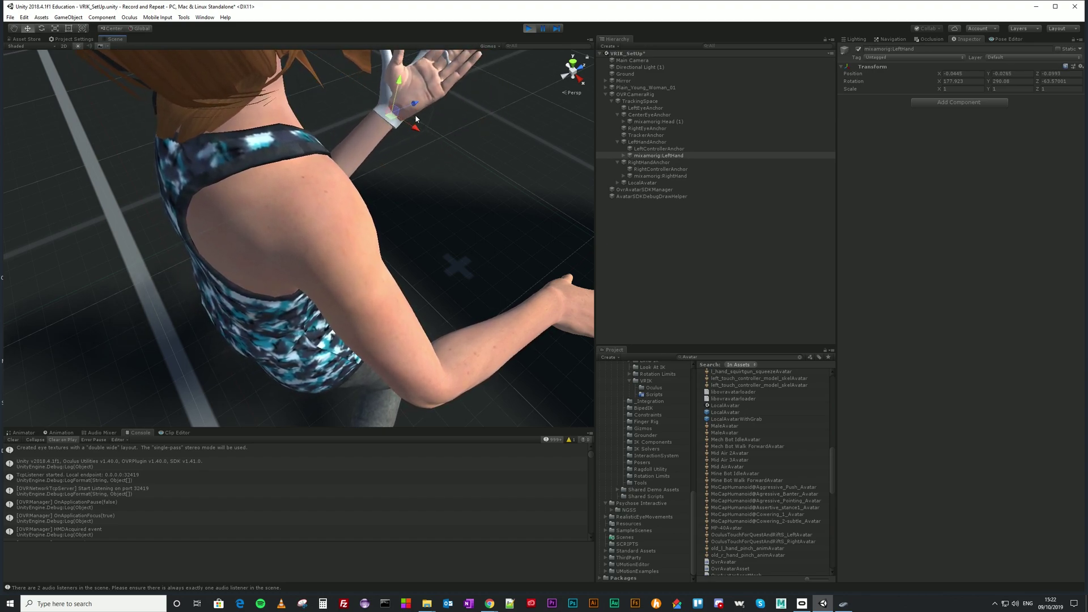
click(41, 28)
drag(364, 130, 407, 133)
click(147, 28)
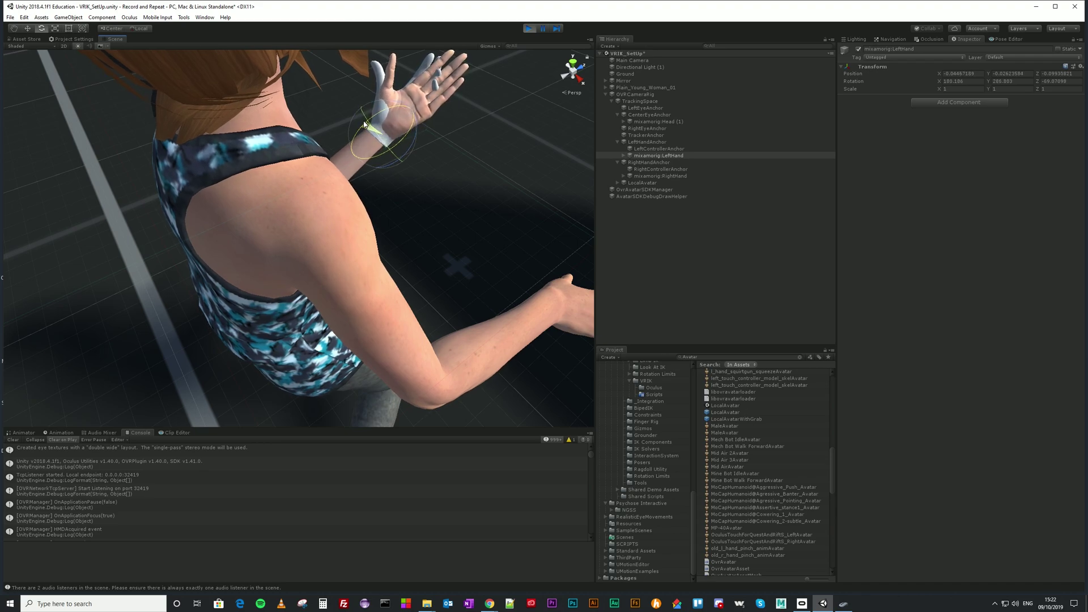
drag(396, 162, 413, 159)
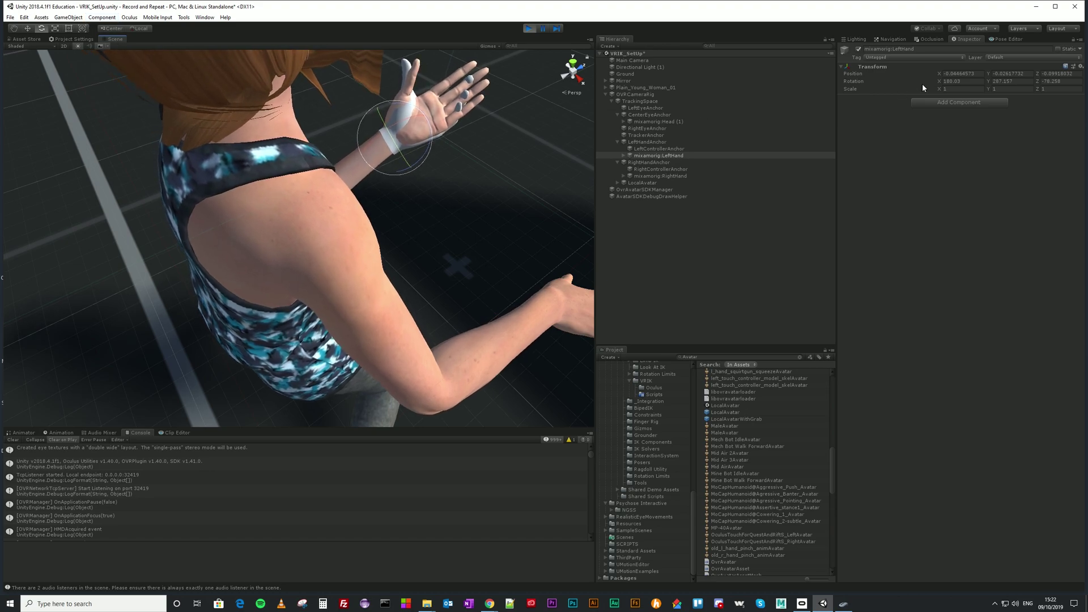
Save the left-hand target's play-mode Transform changes, review the right-hand target, and stop playback.
right_click(884, 68)
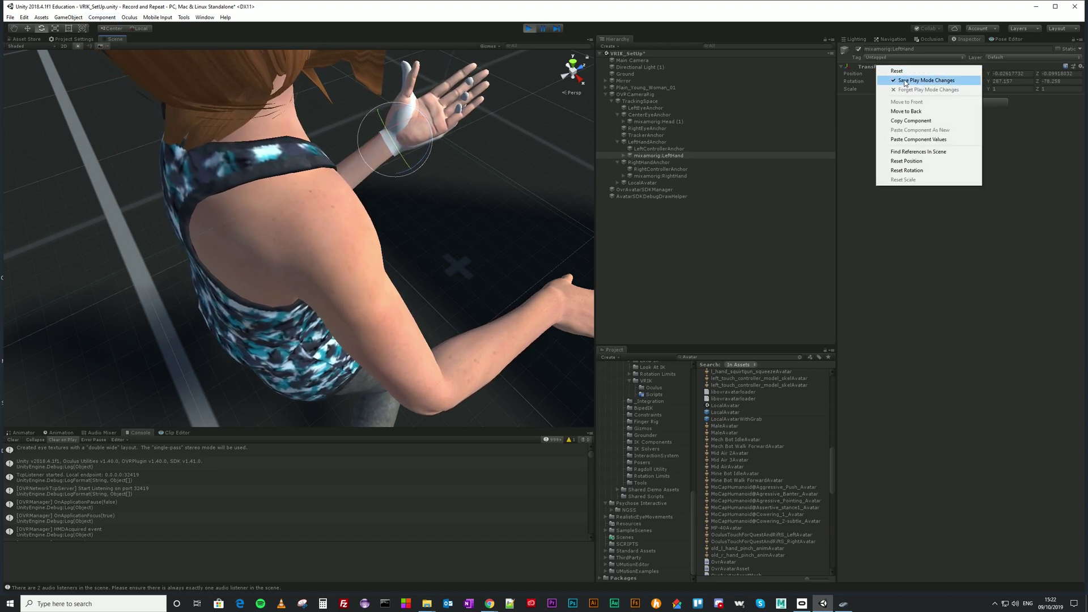
click(905, 81)
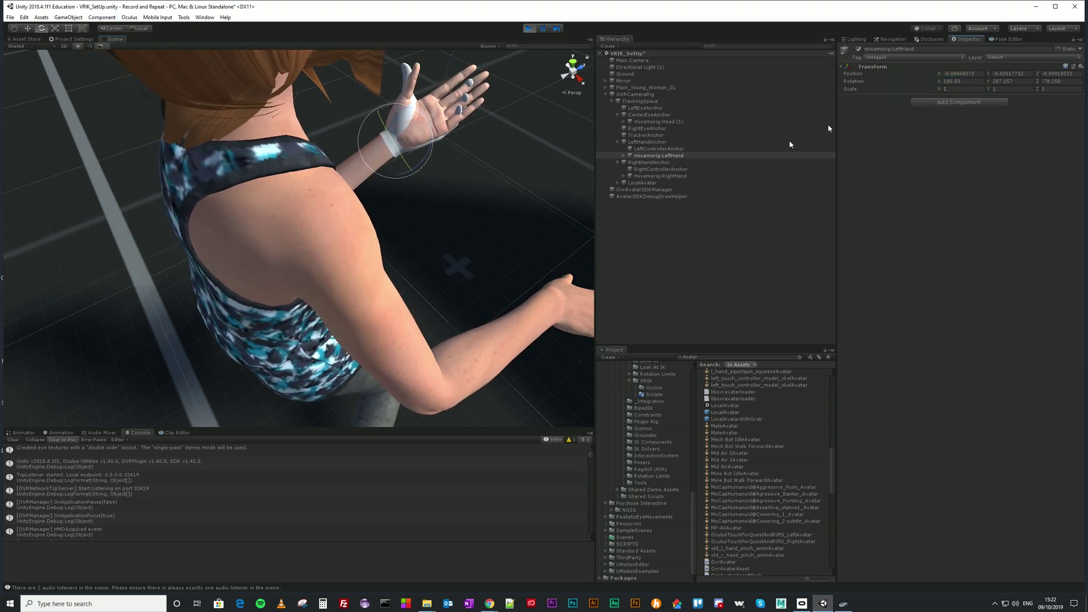
click(669, 177)
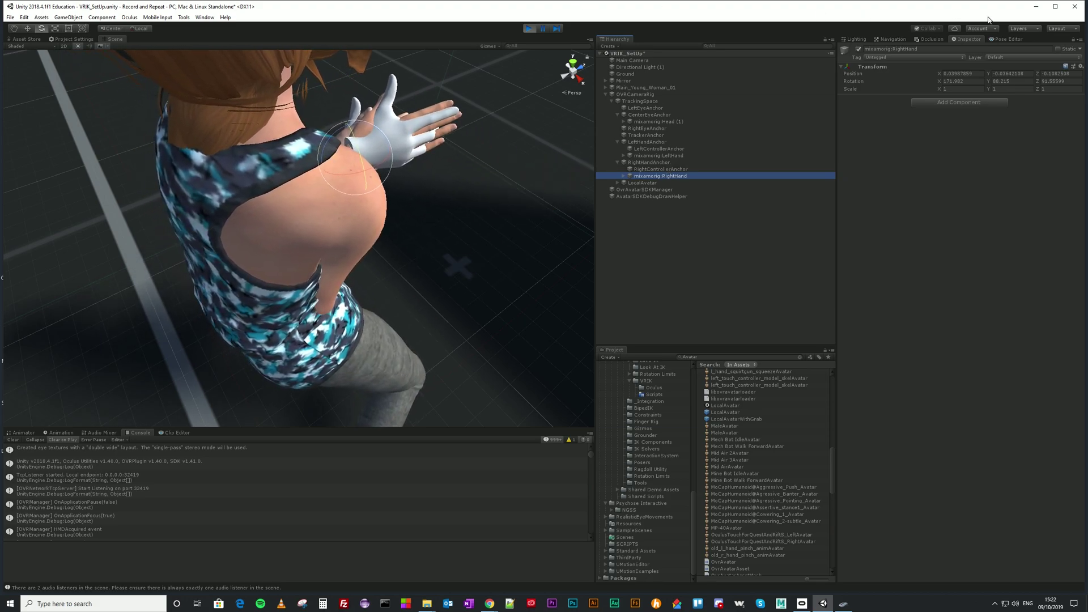
click(526, 28)
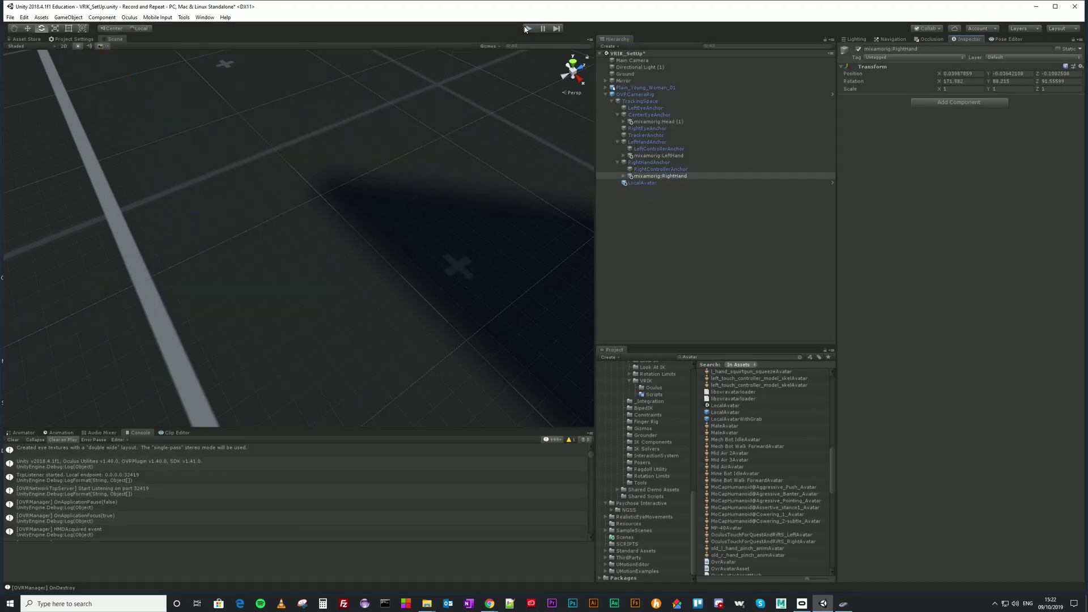
Disable the LocalAvatar object and play the scene to view the full-body avatar in front of the mirror.
click(646, 184)
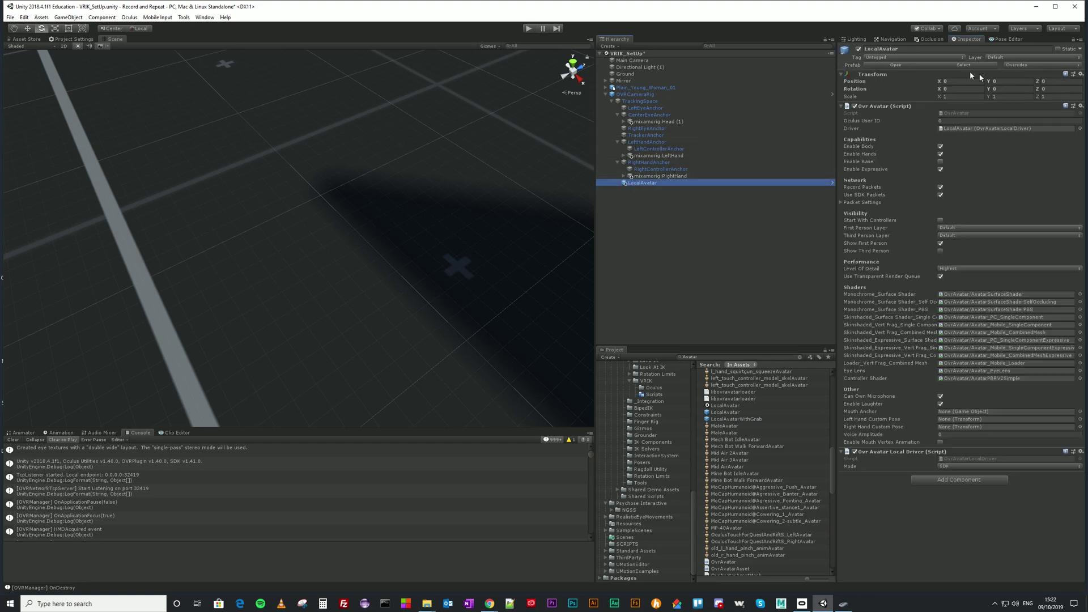
click(859, 49)
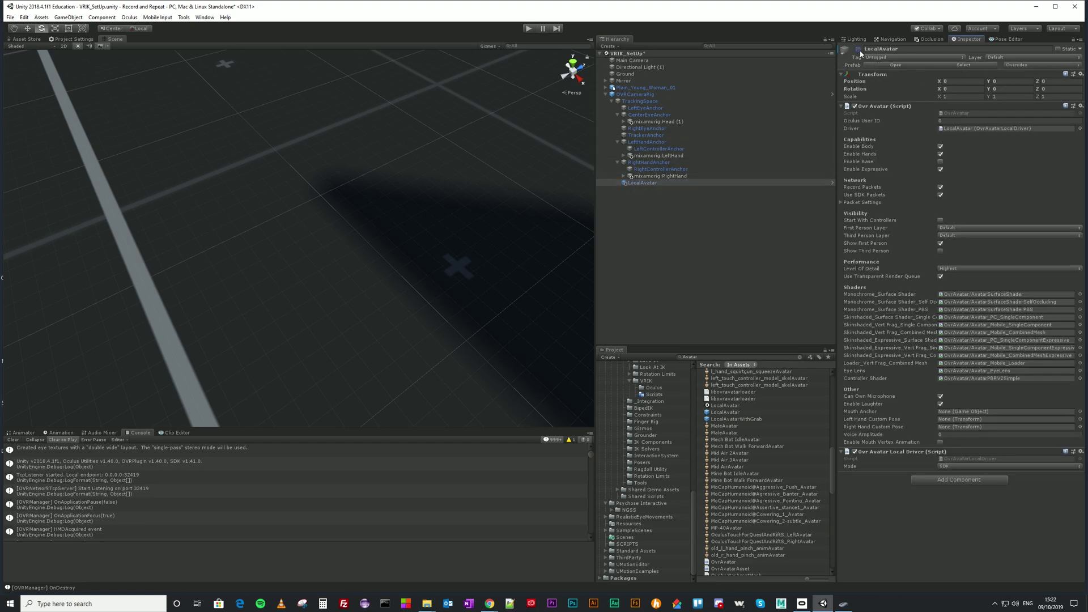
click(528, 28)
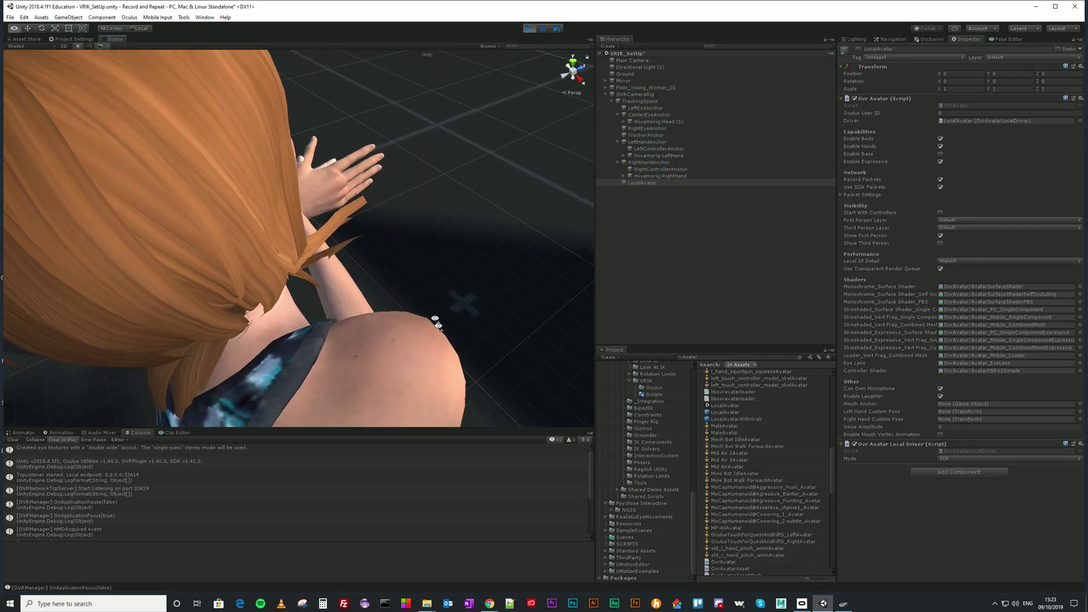
middle_drag(401, 304, 480, 279)
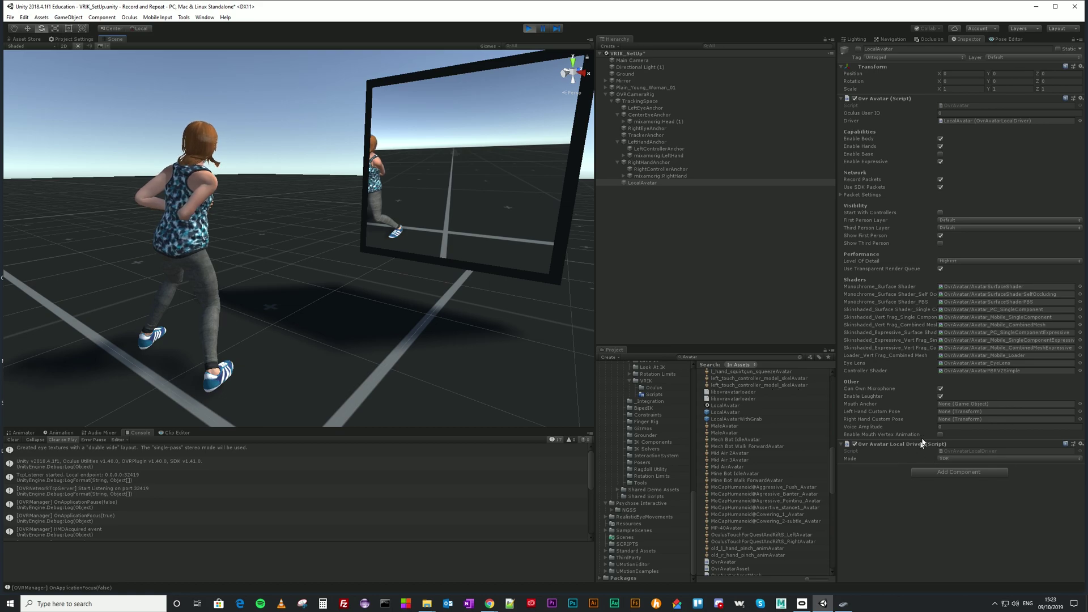
Review the VRIK arm, locomotion and avatar scale calibration settings on Plain_Young_Woman_01 while the scene is playing.
click(638, 88)
scroll(923, 494, down, 15)
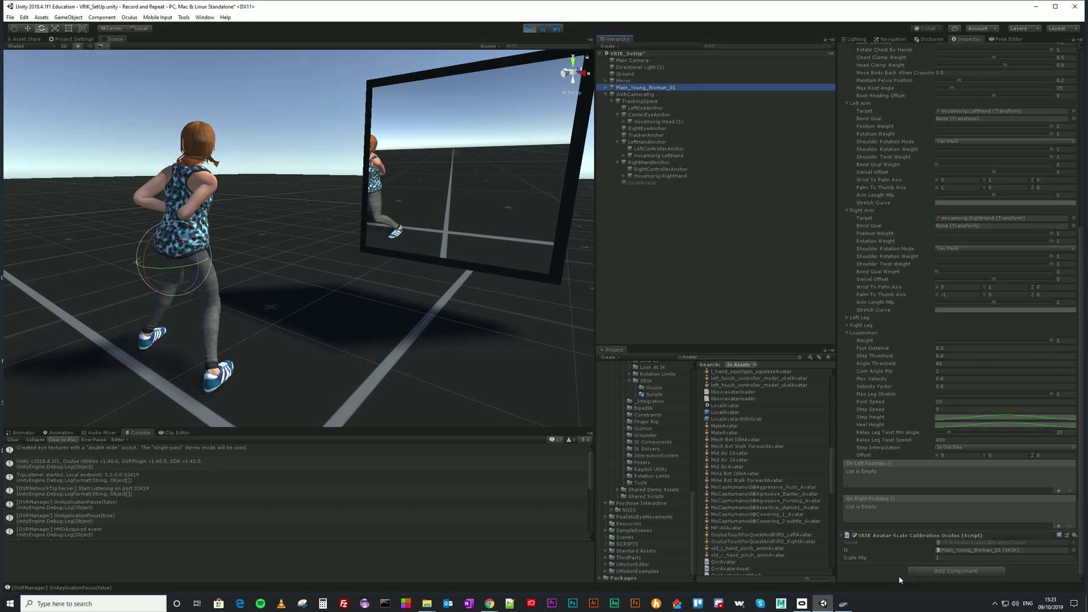
right_drag(507, 403, 472, 352)
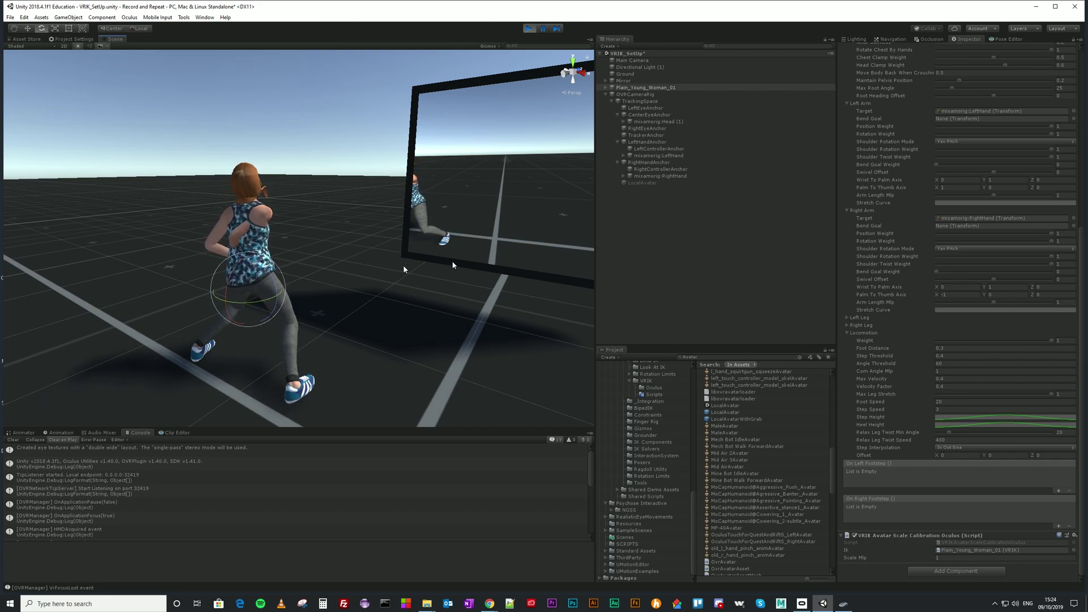
Inspect the Mirror object's components during play and stop playback.
click(494, 179)
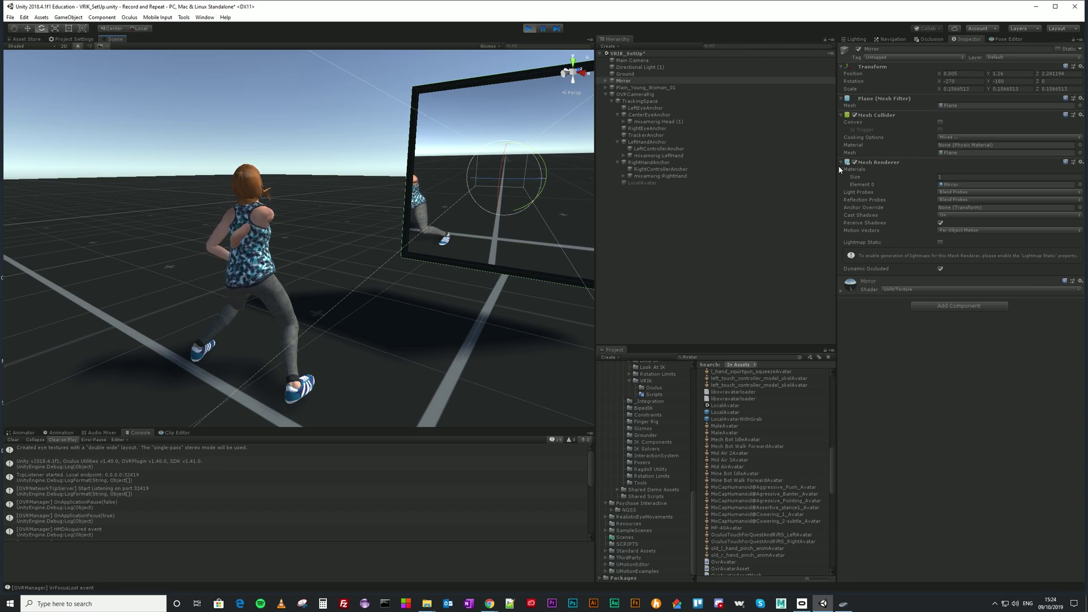
right_drag(395, 329, 479, 340)
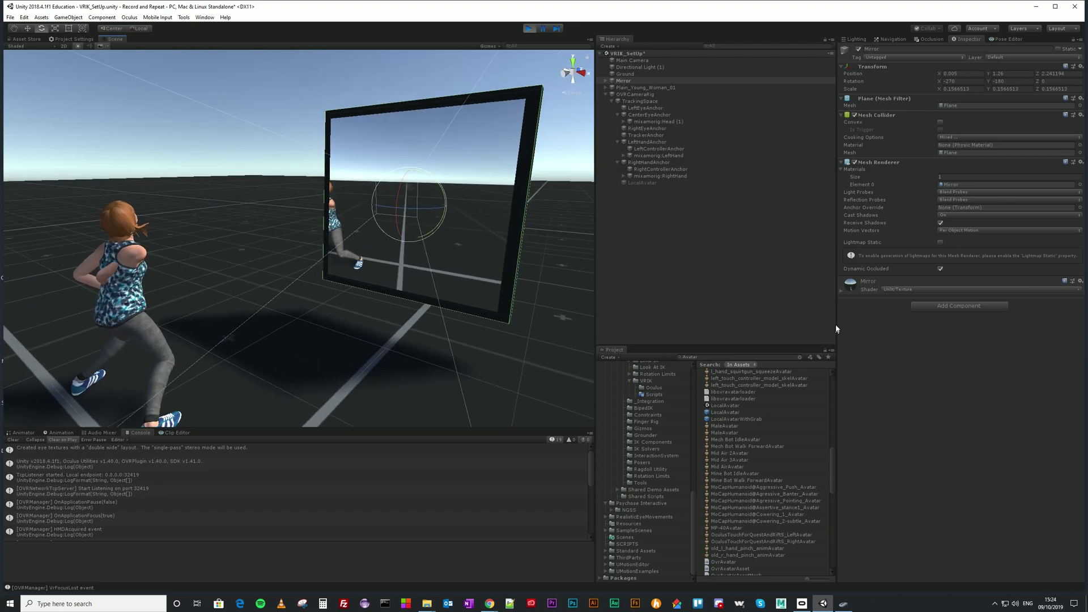
click(529, 28)
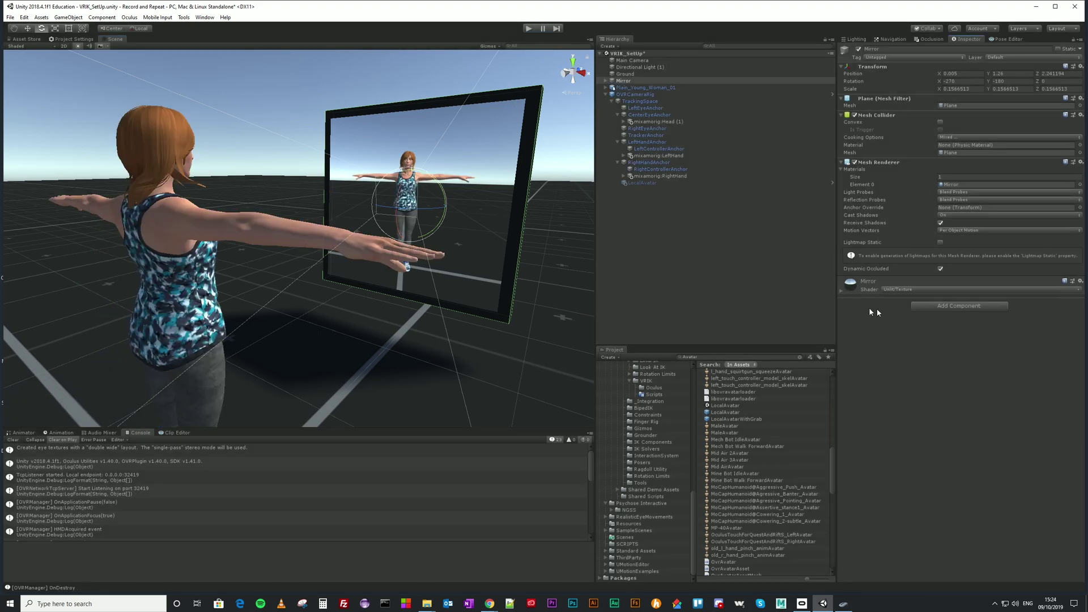
Locate the Mirror object's render texture and material assets, and set the material's X texture offset to -0.12.
click(841, 290)
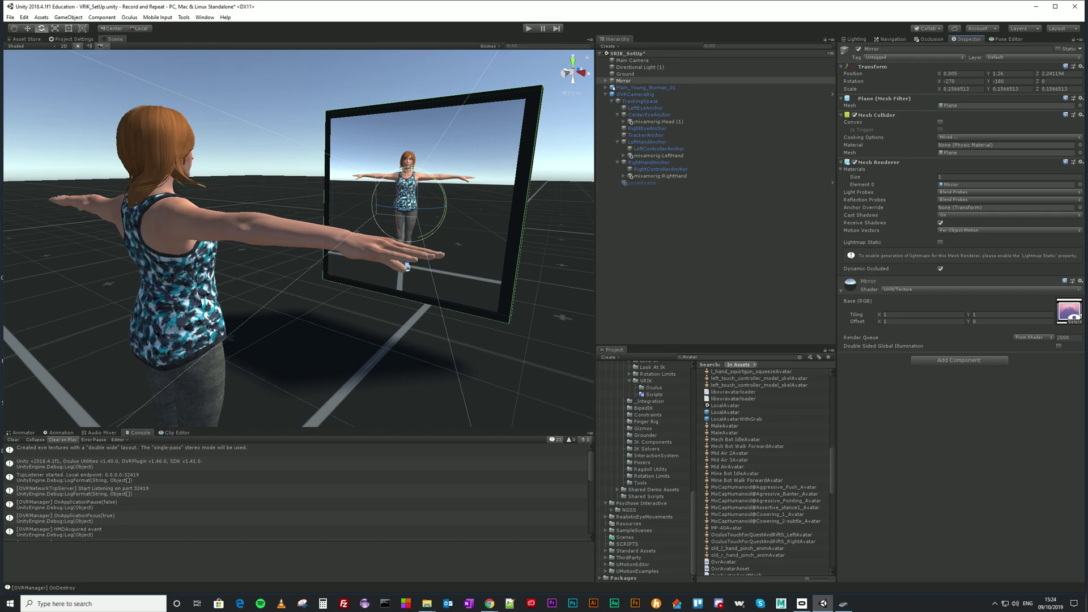
click(1066, 315)
click(727, 380)
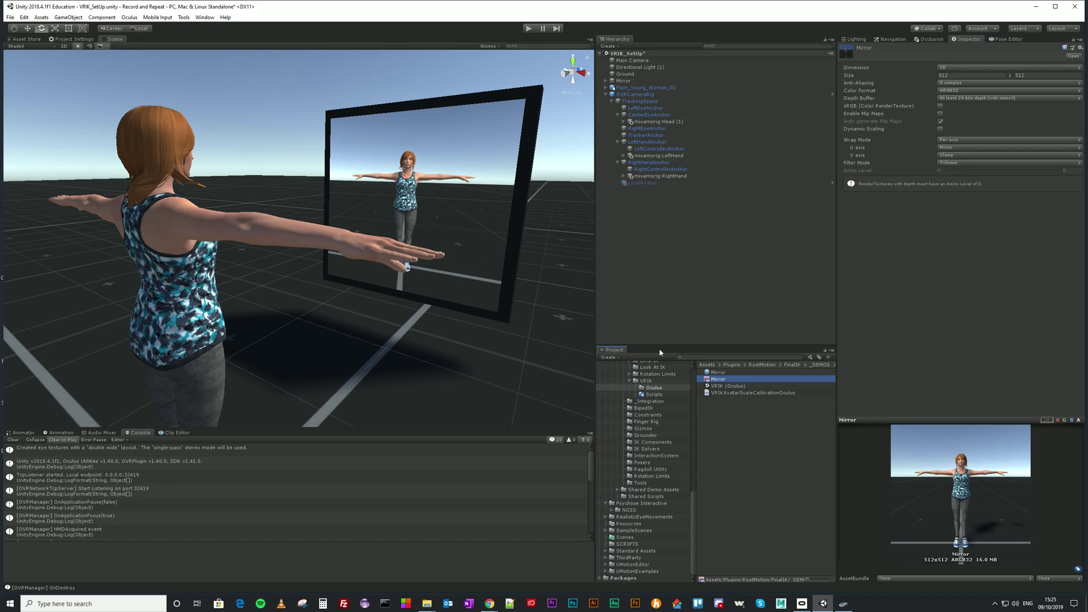
key(Up)
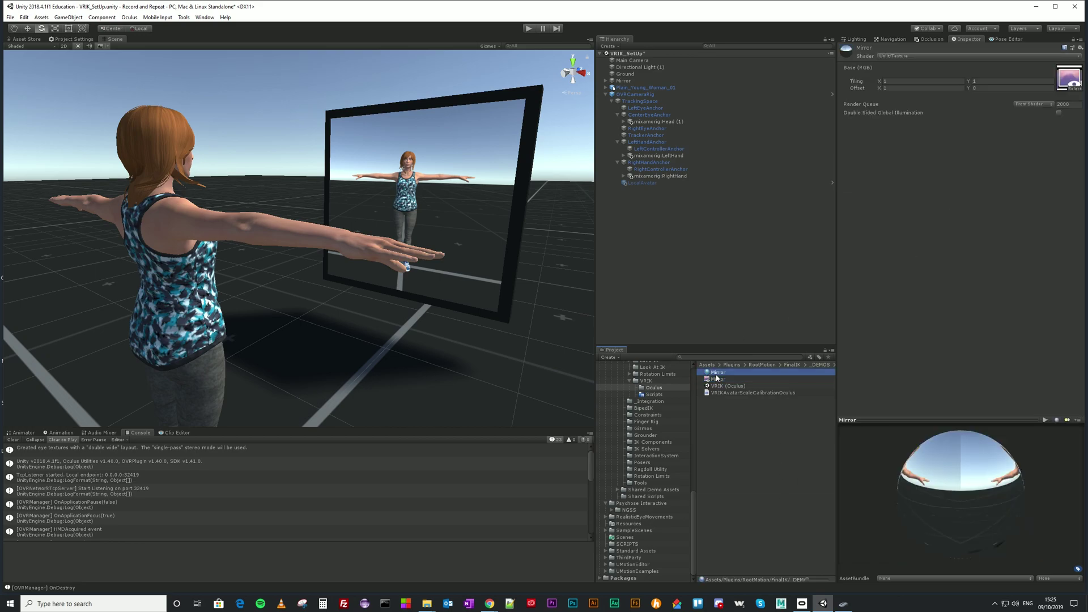
drag(877, 92, 865, 96)
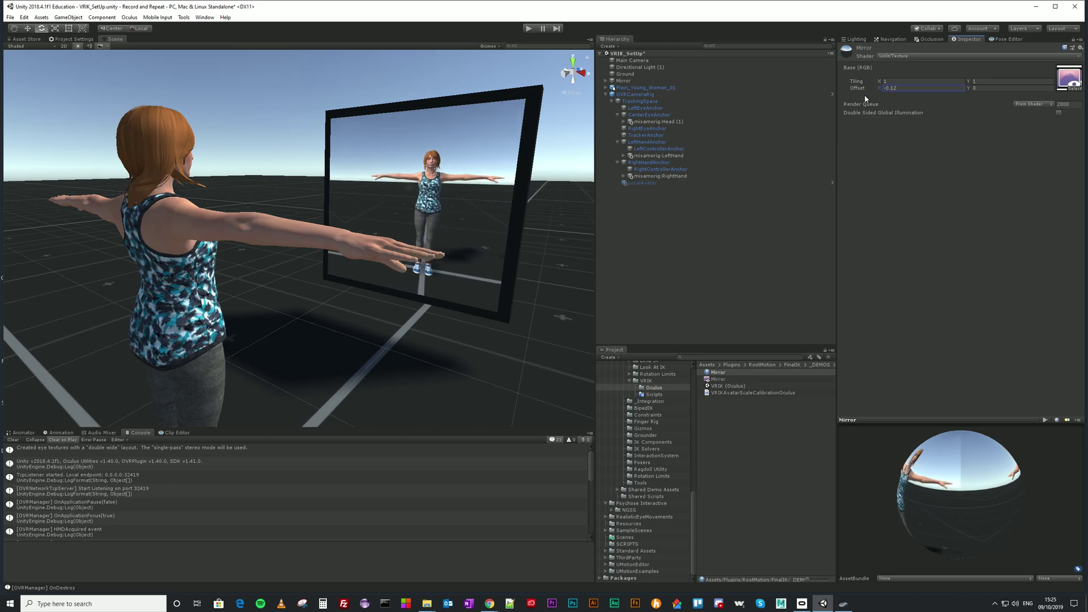
Play the scene and shift the Mirror object sideways to X position about -0.748 to check the avatar's reflection.
click(528, 29)
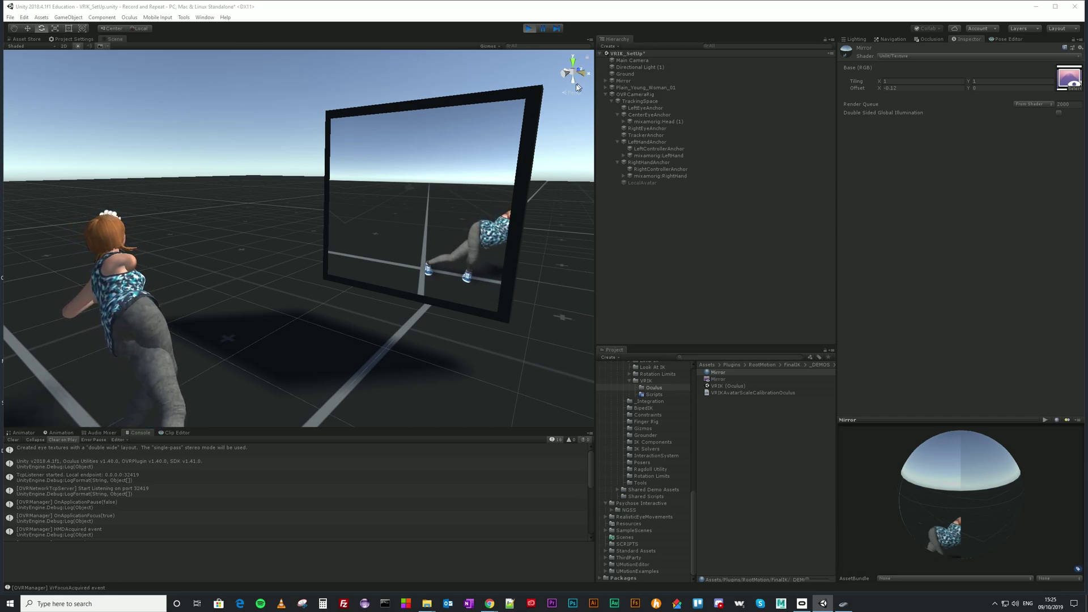
click(488, 163)
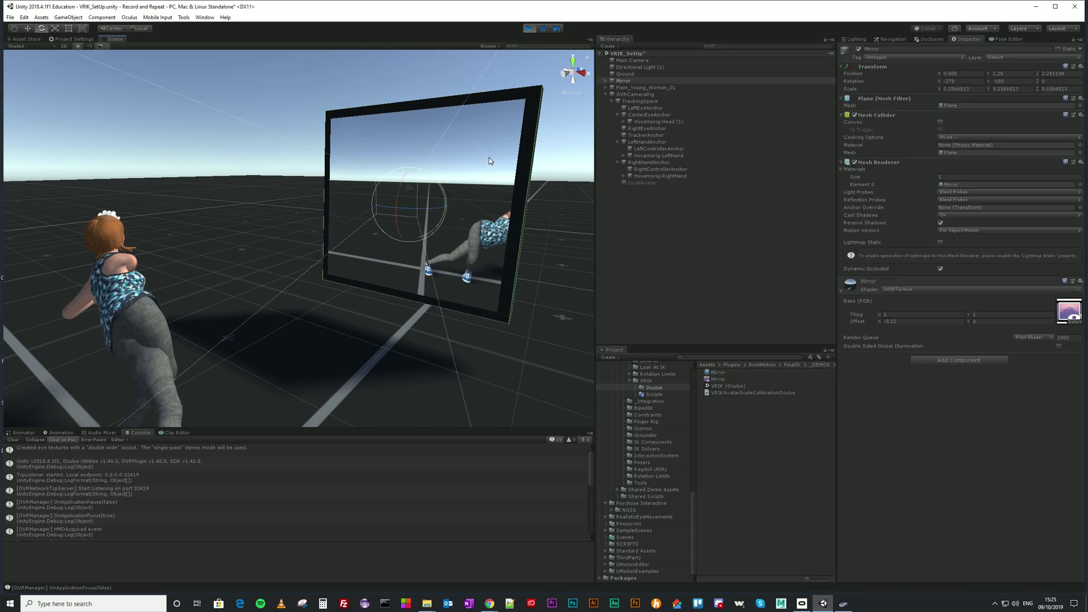
click(27, 28)
drag(382, 205, 306, 205)
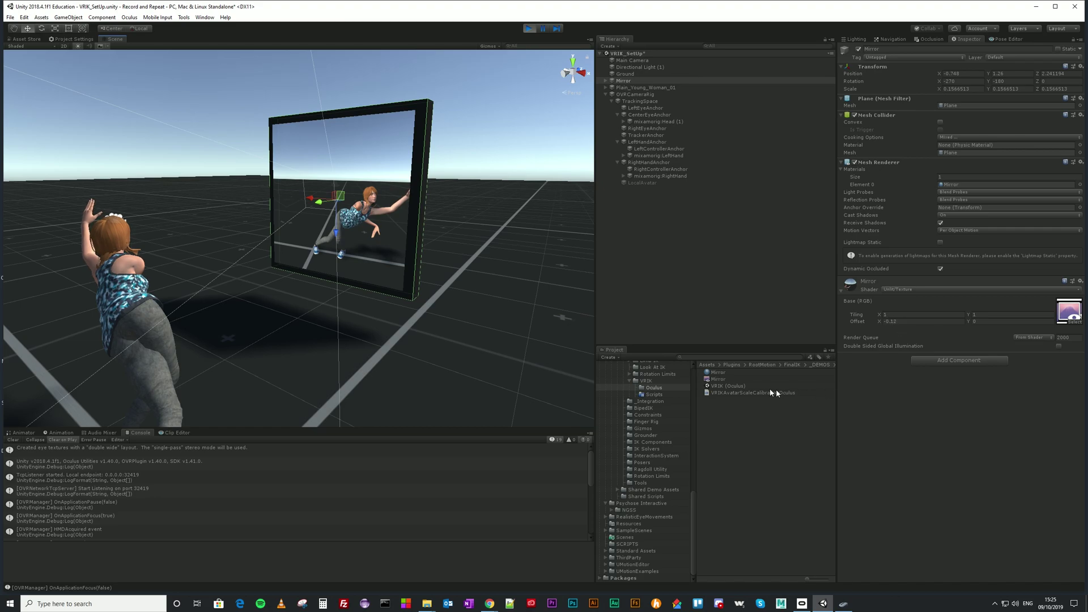
Check the Mirror render texture's wrap settings, set the Mirror material's X offset to 1, and stop playback.
click(717, 379)
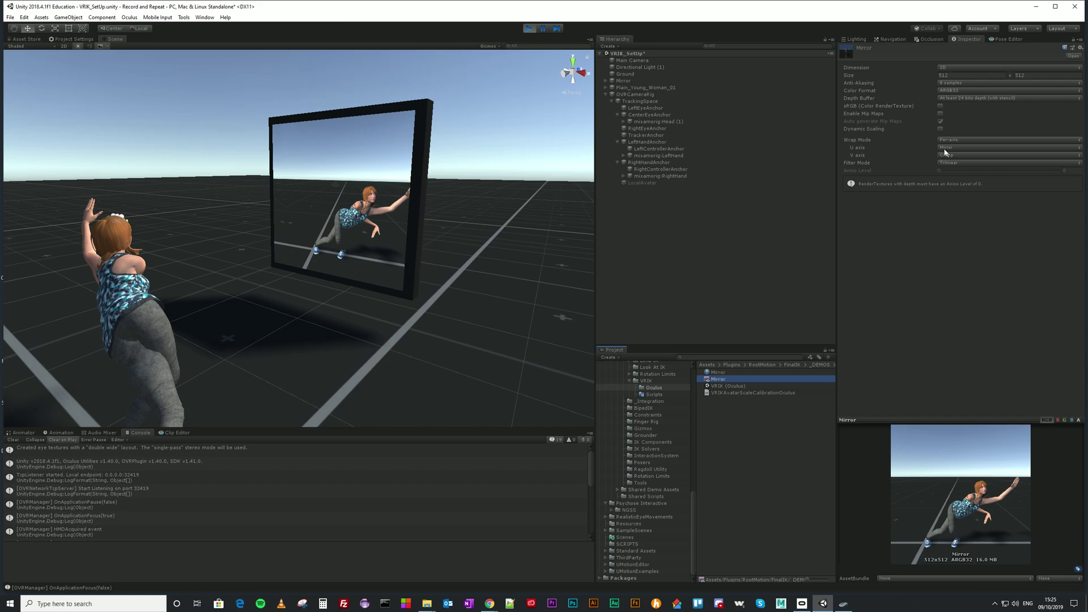
click(719, 372)
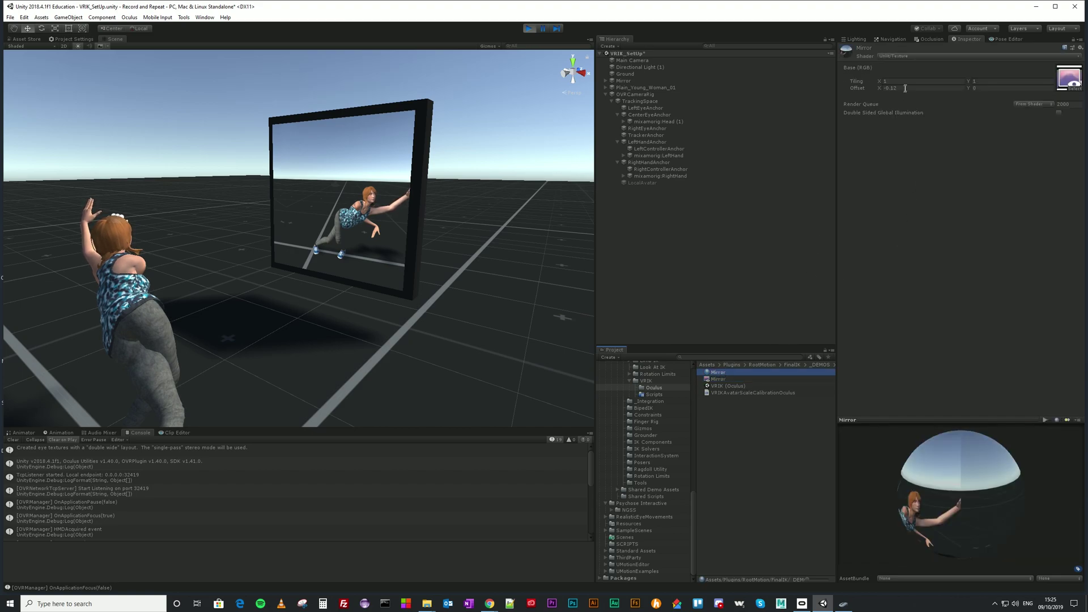
click(887, 89)
text(0.65)
key(BackSpace)
key(BackSpace)
text(96)
key(Return)
text(1)
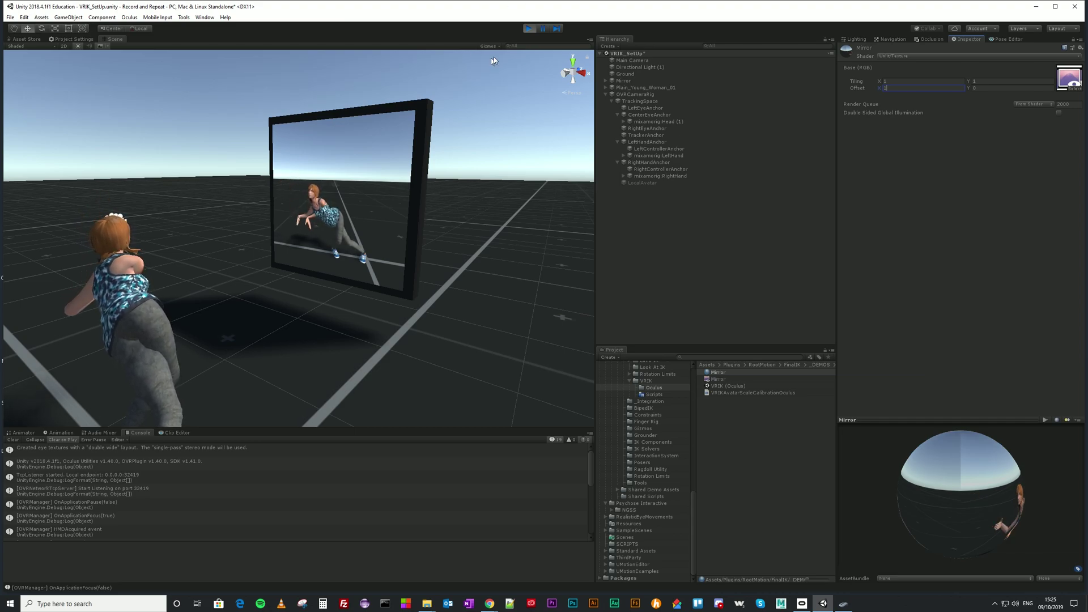
click(532, 30)
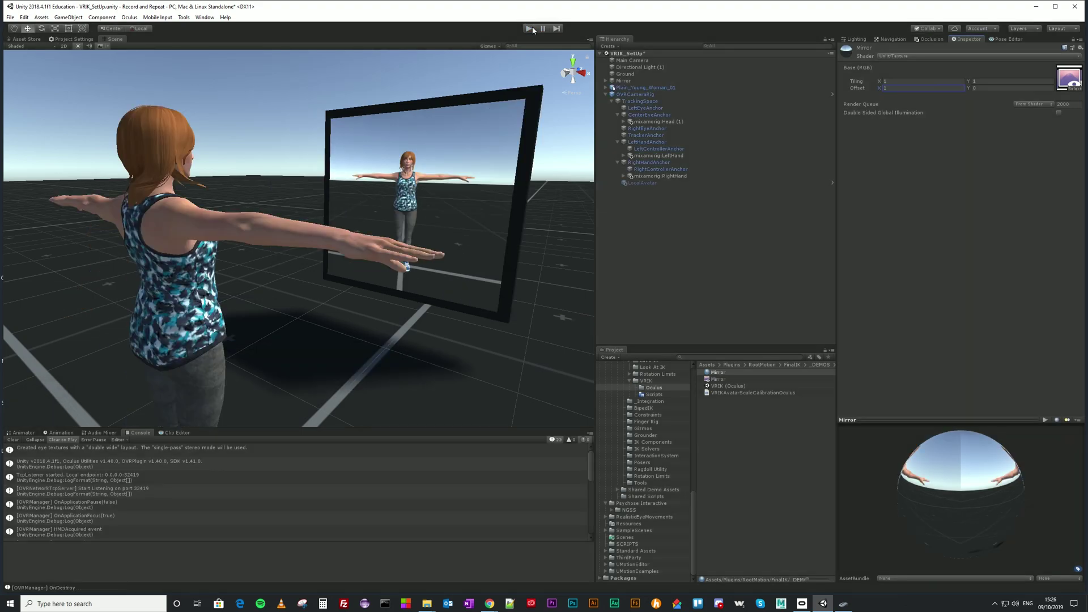